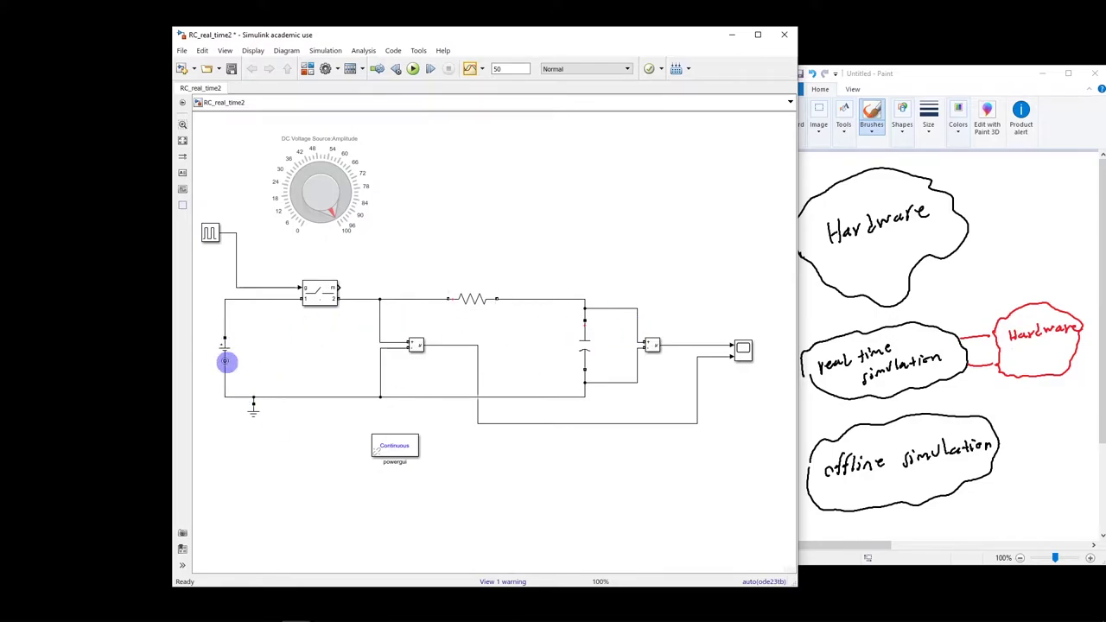
# Check the DC voltage source (100 V) and ideal switch parameters, leaving both unchanged.
pyautogui.doubleClick(224, 347)
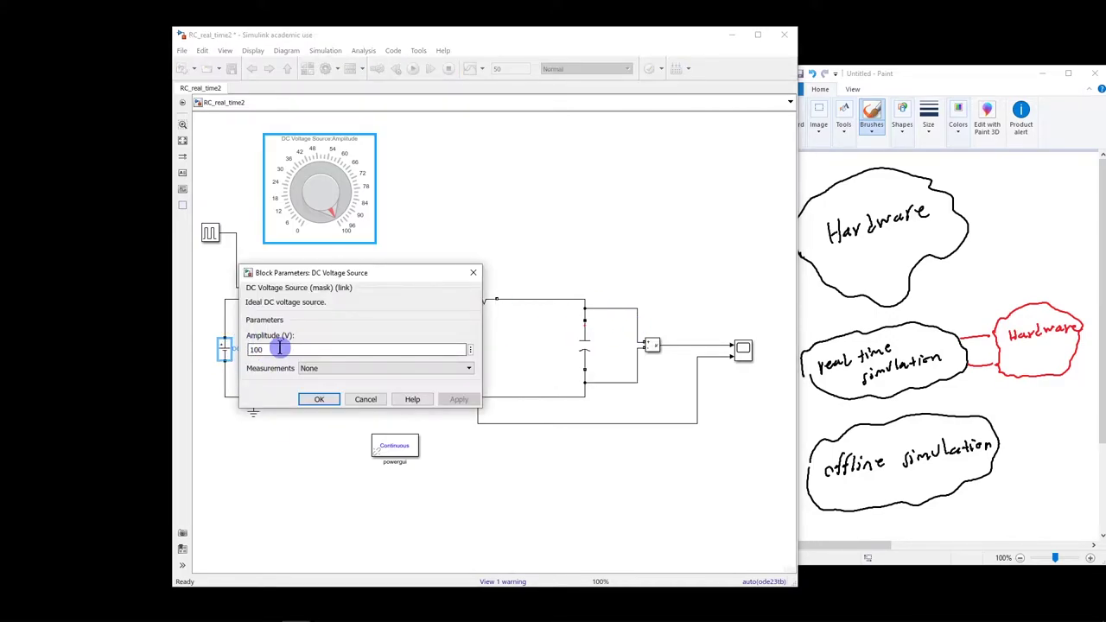
pyautogui.click(324, 399)
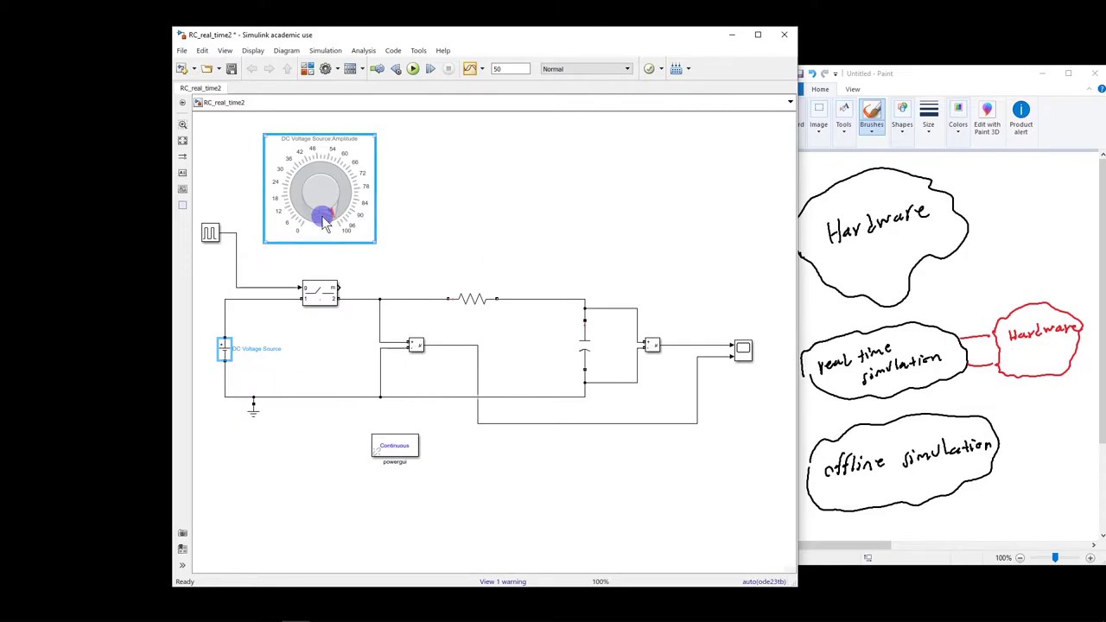
pyautogui.click(452, 175)
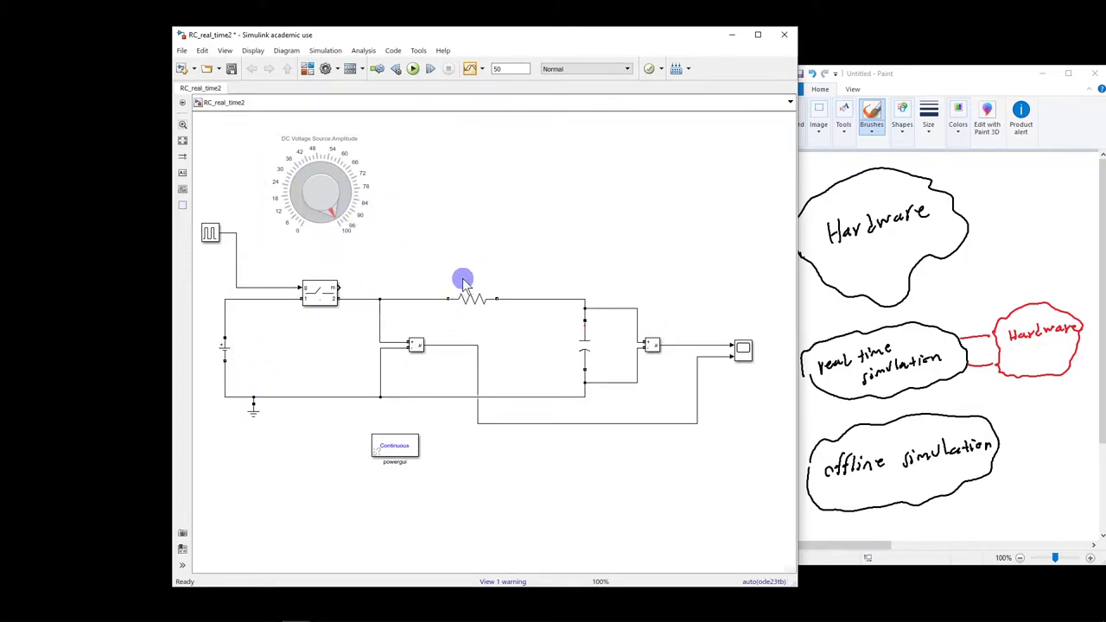
pyautogui.doubleClick(322, 296)
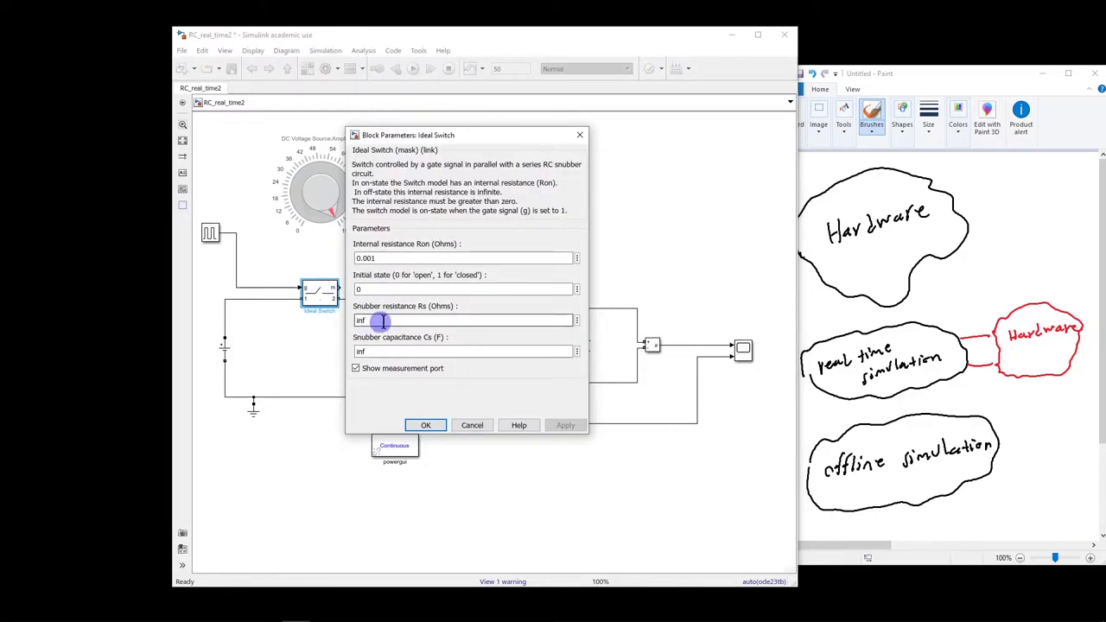
pyautogui.click(433, 425)
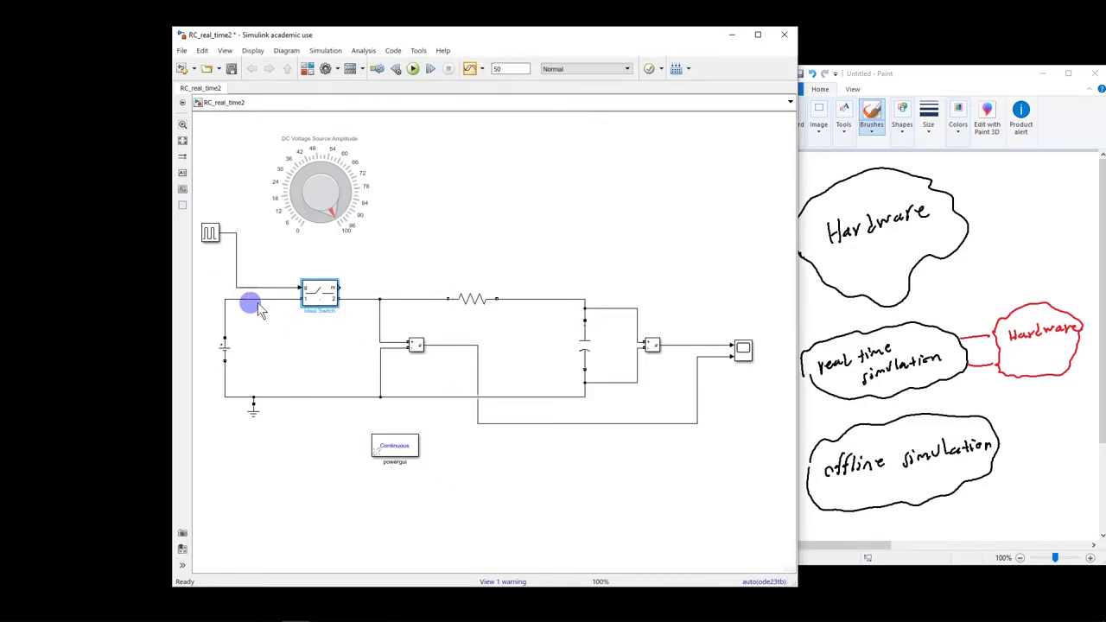
# Inspect the pulse generator's amplitude and 1000-second period without changing them.
pyautogui.click(213, 235)
pyautogui.doubleClick(213, 235)
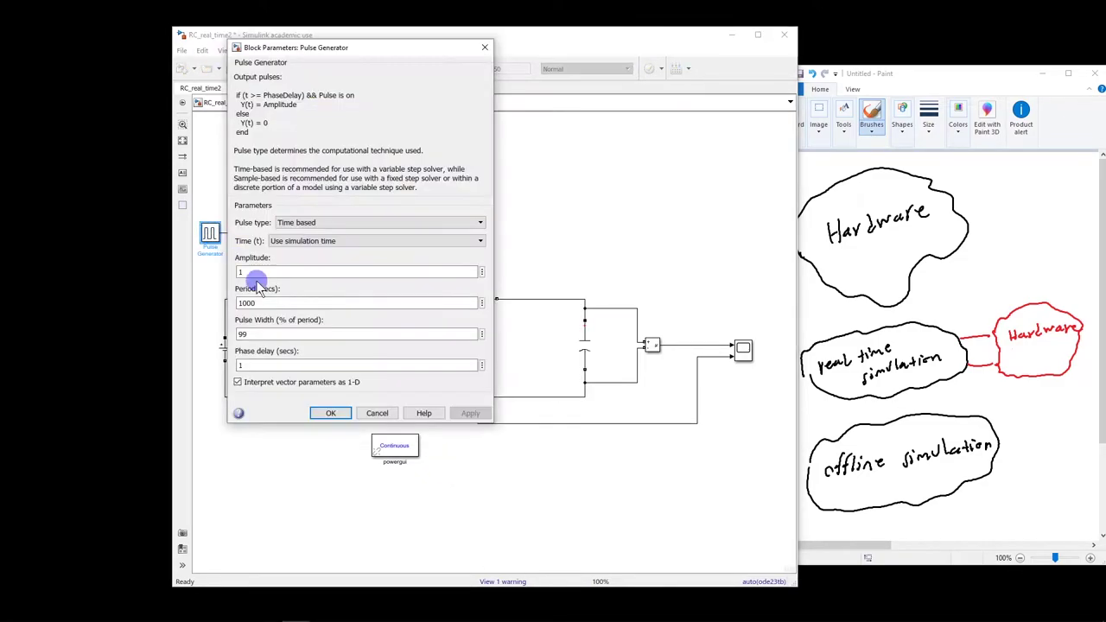
pyautogui.click(248, 367)
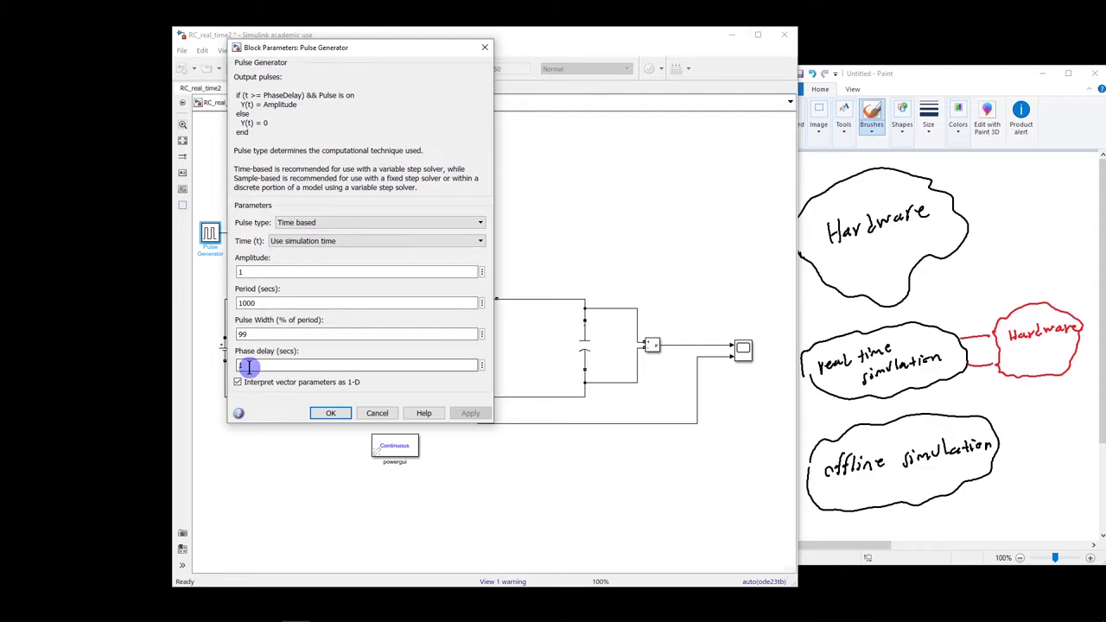
pyautogui.click(242, 303)
pyautogui.click(331, 413)
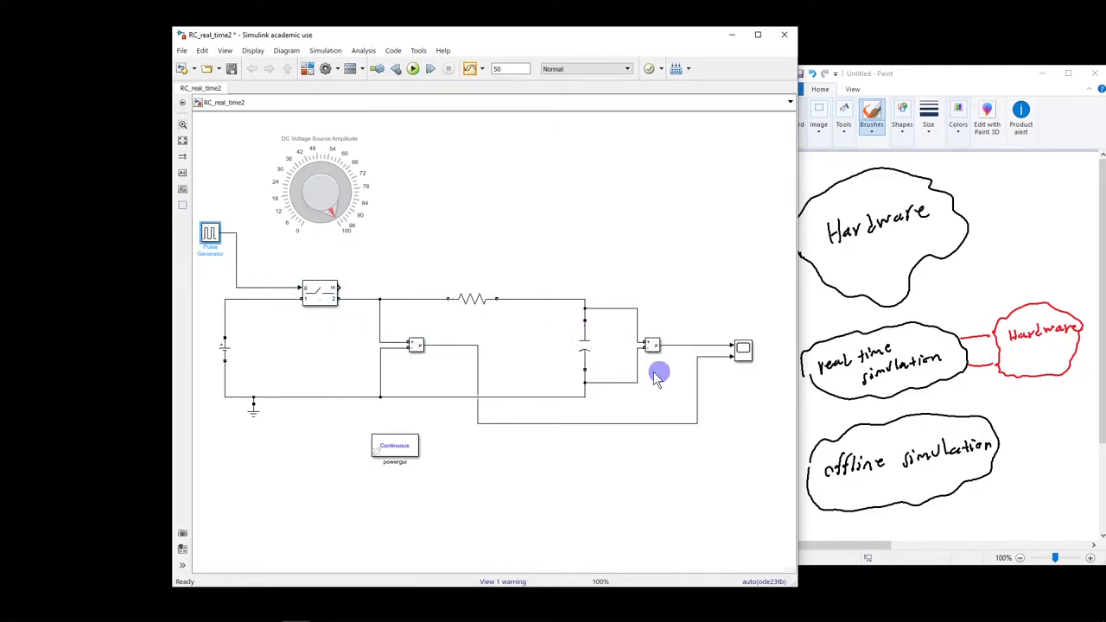
# Confirm the 1000-ohm resistor and 5e-3 F capacitor, then run the 50-second simulation.
pyautogui.doubleClick(481, 315)
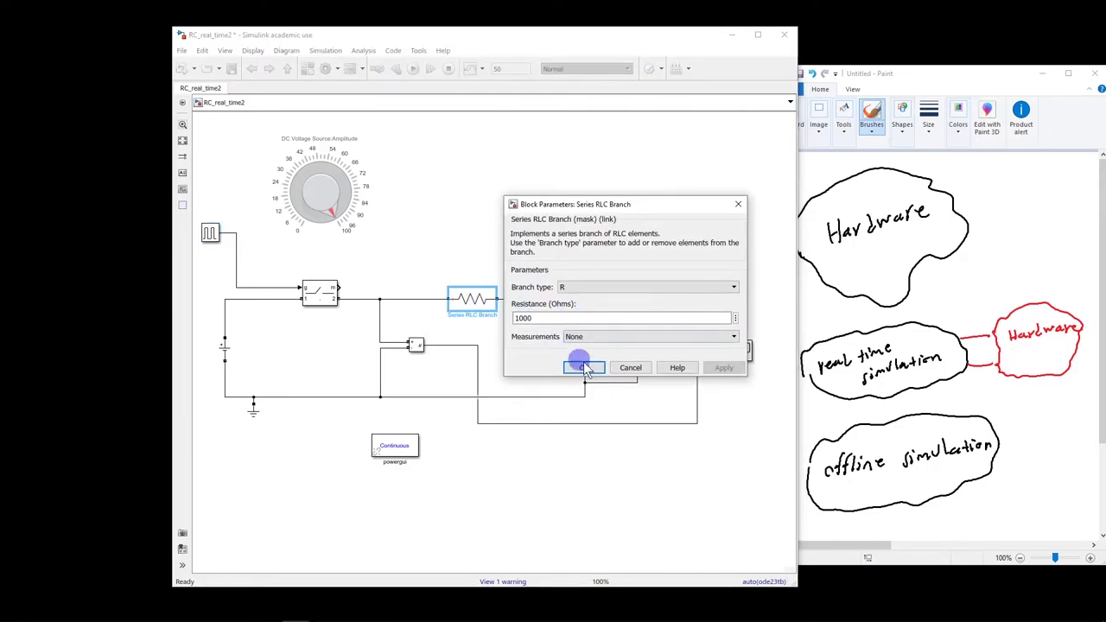
pyautogui.click(585, 367)
pyautogui.doubleClick(585, 339)
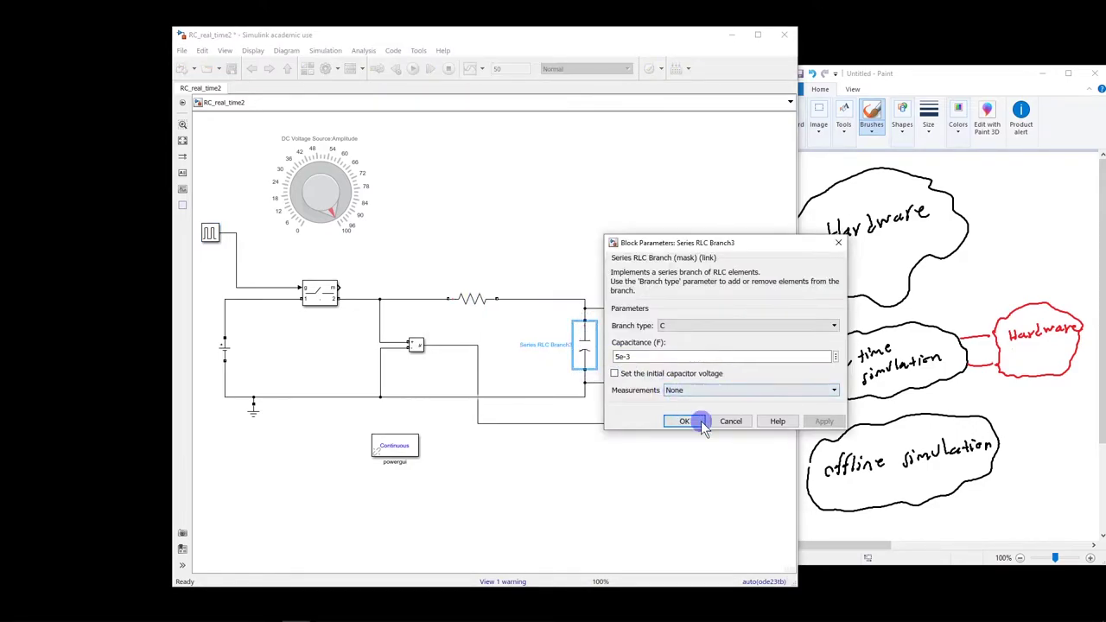
pyautogui.click(698, 422)
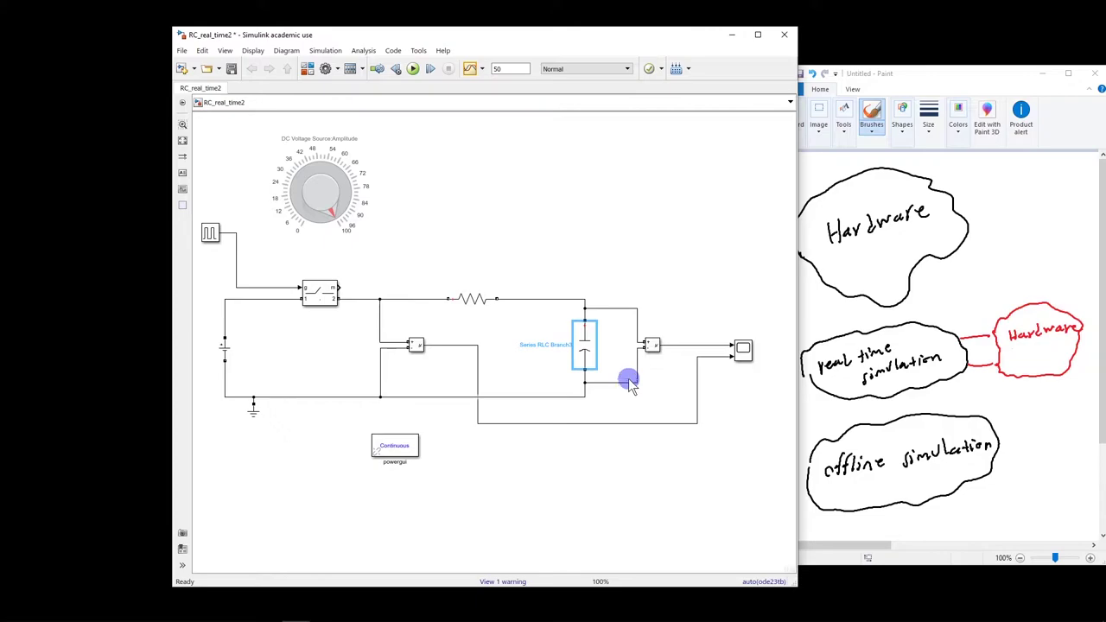
pyautogui.click(414, 73)
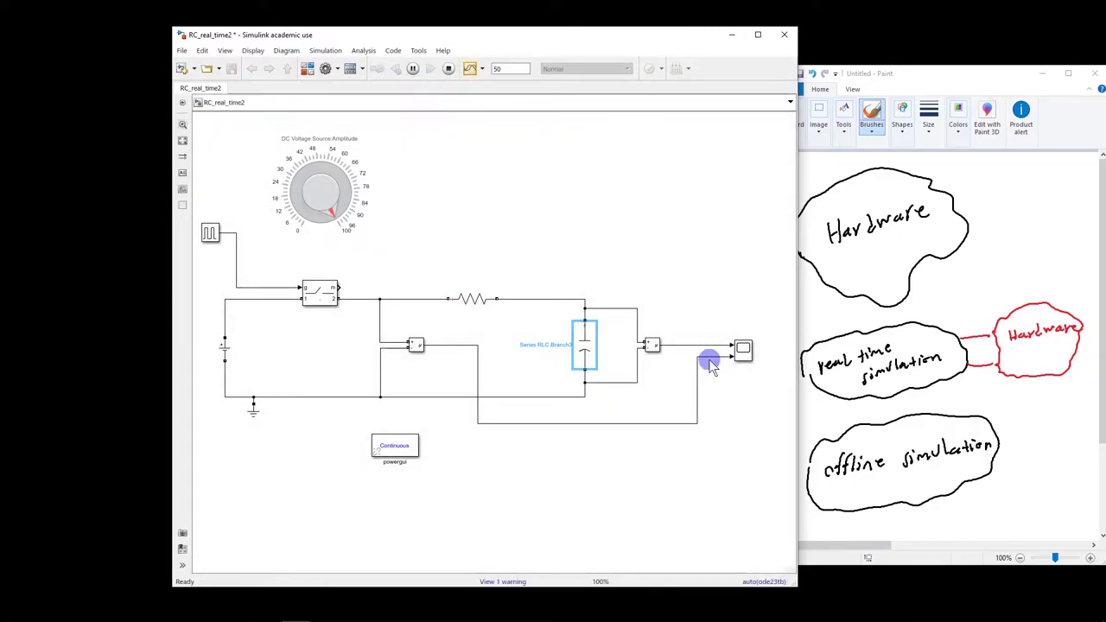
# Open Scope1 beside the diagram and rerun the simulation to plot input and output.
pyautogui.click(744, 352)
pyautogui.doubleClick(745, 352)
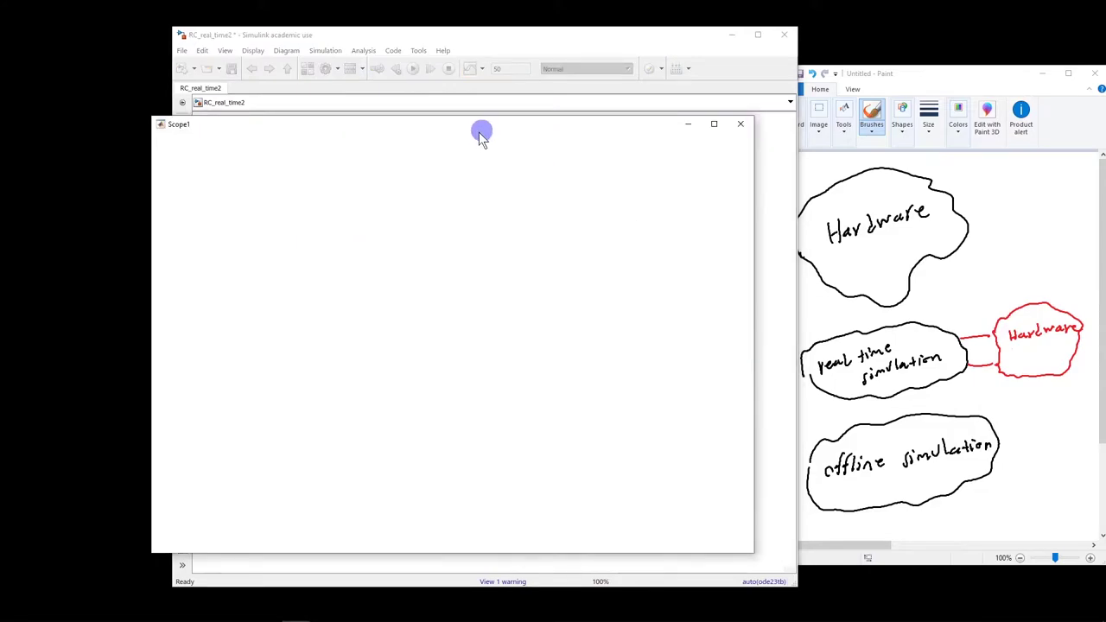
pyautogui.moveTo(469, 131); pyautogui.dragTo(728, 116)
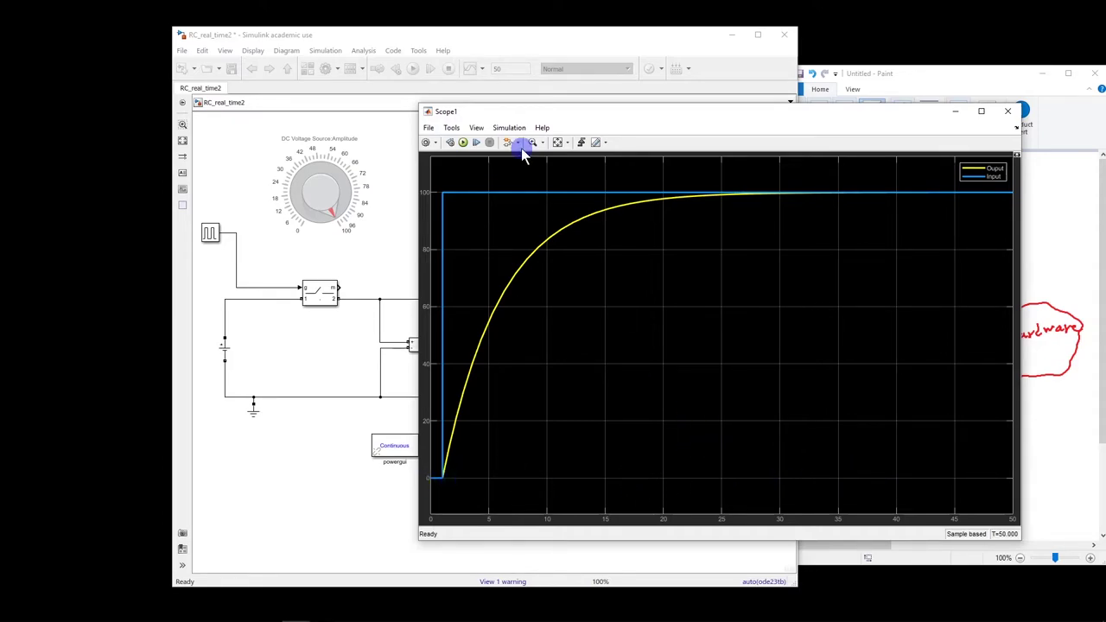
pyautogui.click(464, 149)
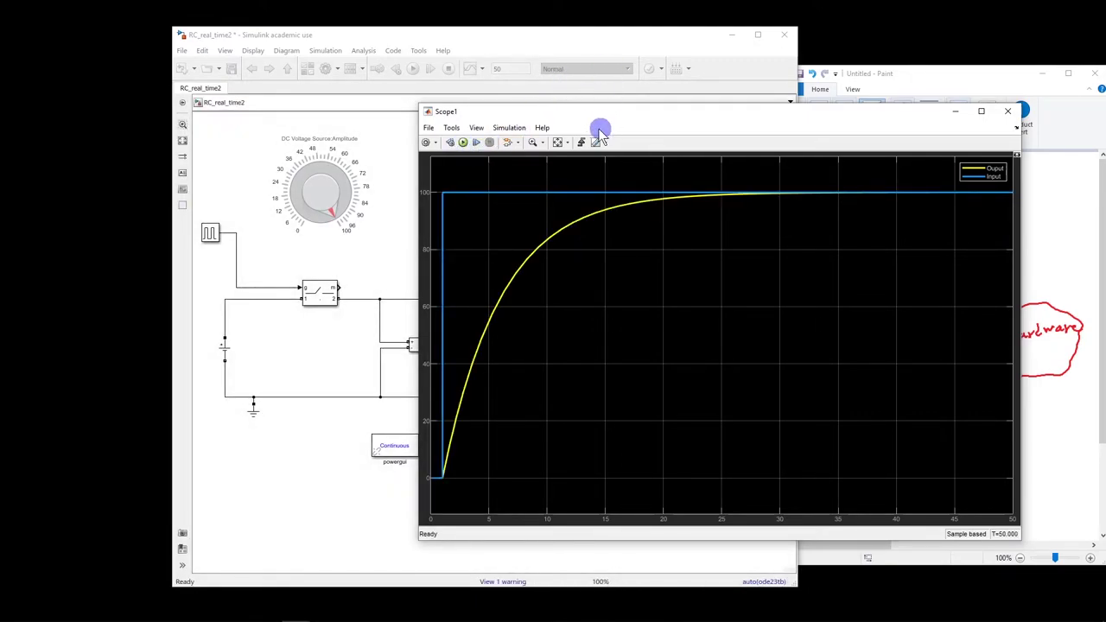
pyautogui.moveTo(590, 118)
pyautogui.mouseDown()
pyautogui.moveTo(615, 121)
pyautogui.moveTo(581, 121)
pyautogui.mouseUp()
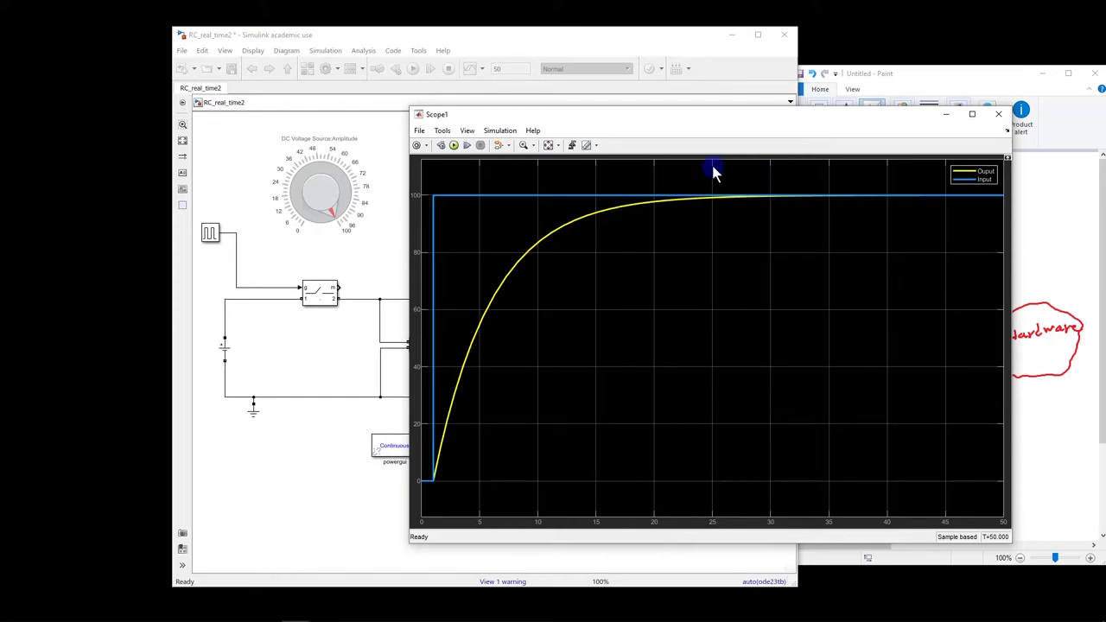
pyautogui.moveTo(605, 113); pyautogui.dragTo(825, 111)
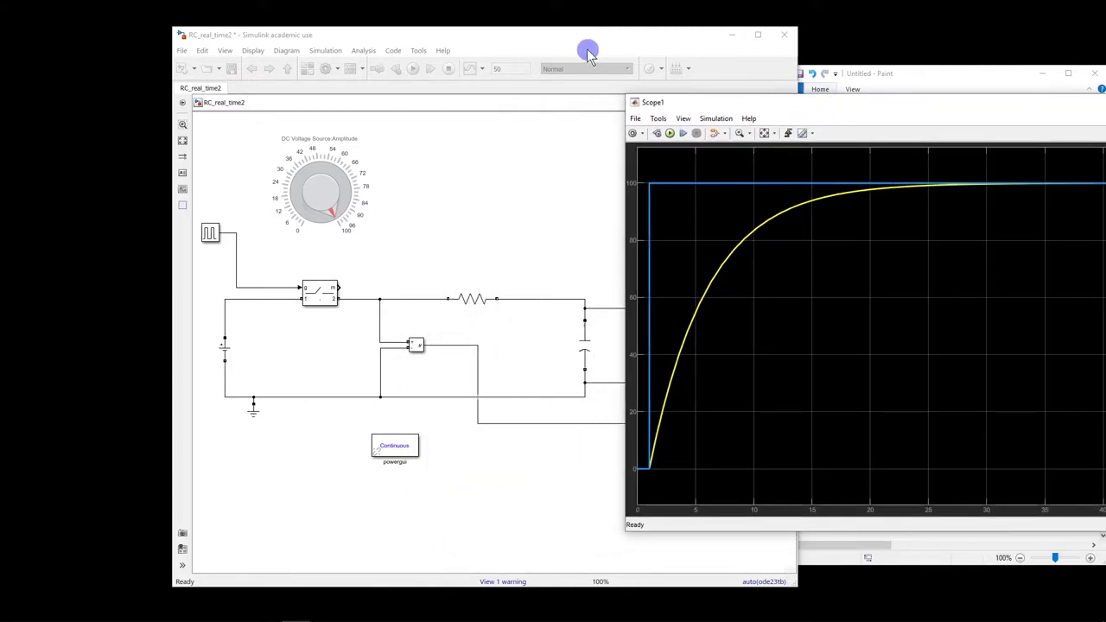
# Bring the RC_real_time2 model diagram in front of the Scope1 window.
pyautogui.click(588, 39)
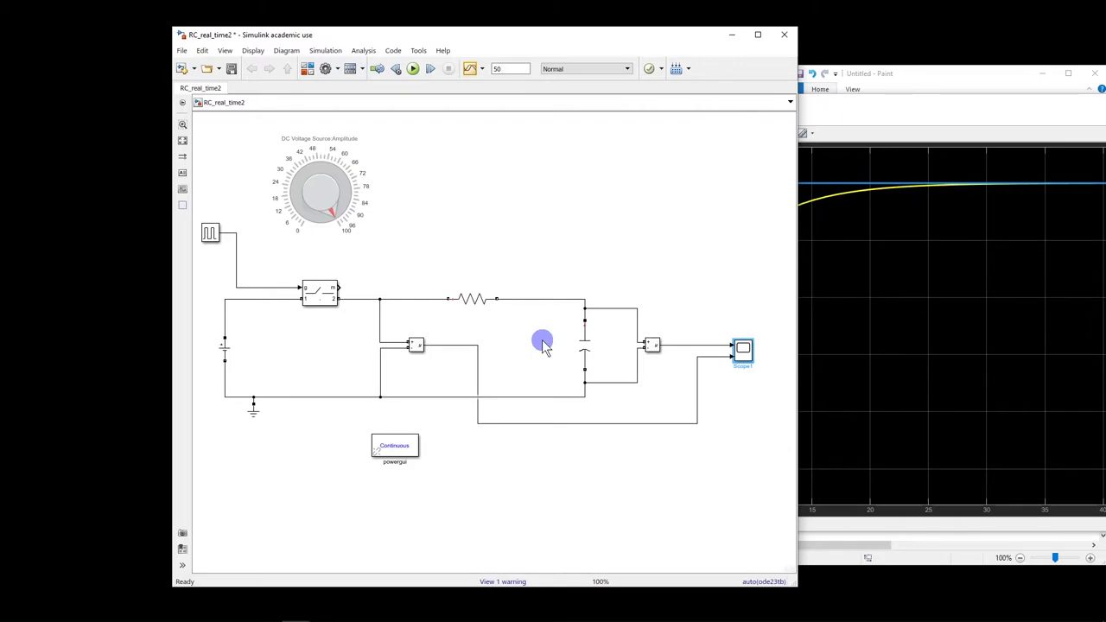
# Rearrange the Scope1 and Paint sketch windows, then return the circuit model to the front.
pyautogui.moveTo(913, 111); pyautogui.dragTo(587, 158)
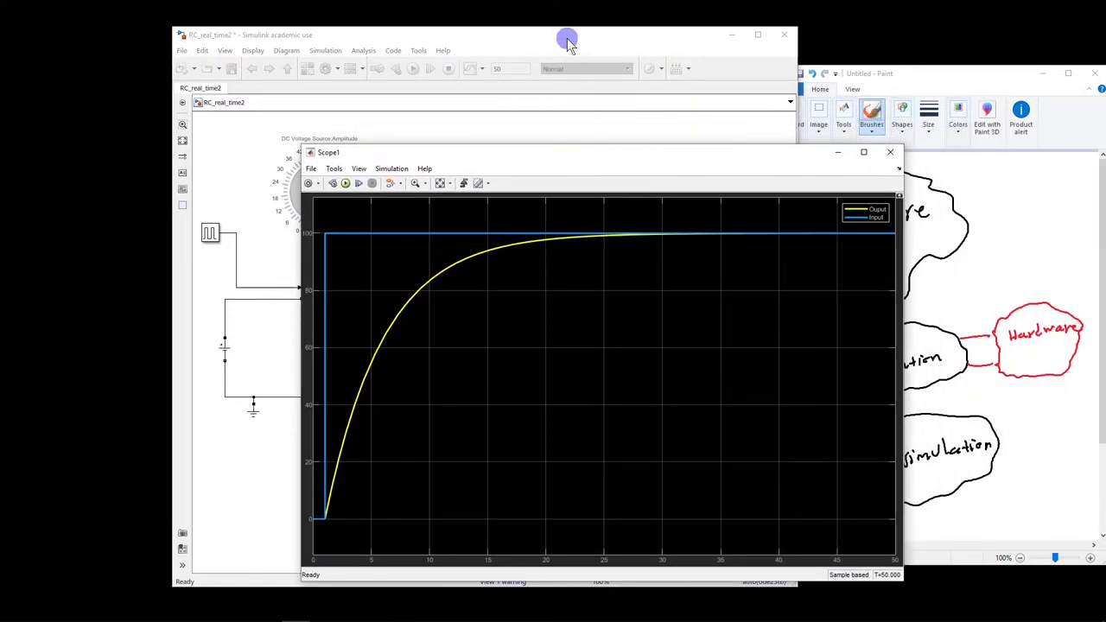
pyautogui.moveTo(662, 161); pyautogui.dragTo(610, 163)
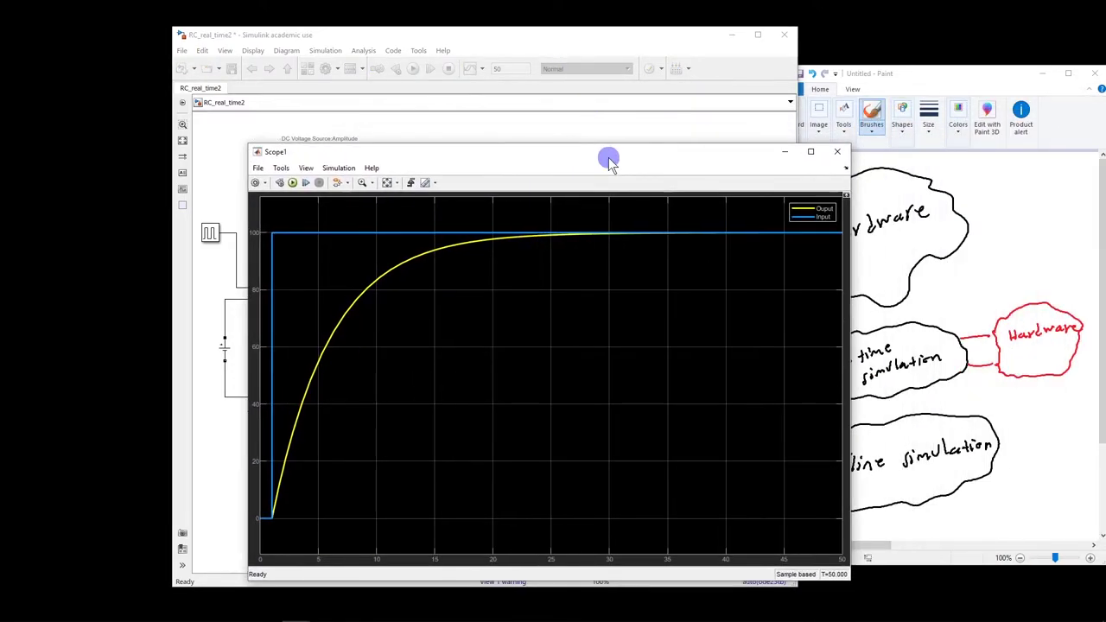
pyautogui.moveTo(916, 75)
pyautogui.mouseDown()
pyautogui.moveTo(670, 74)
pyautogui.moveTo(809, 65)
pyautogui.mouseUp()
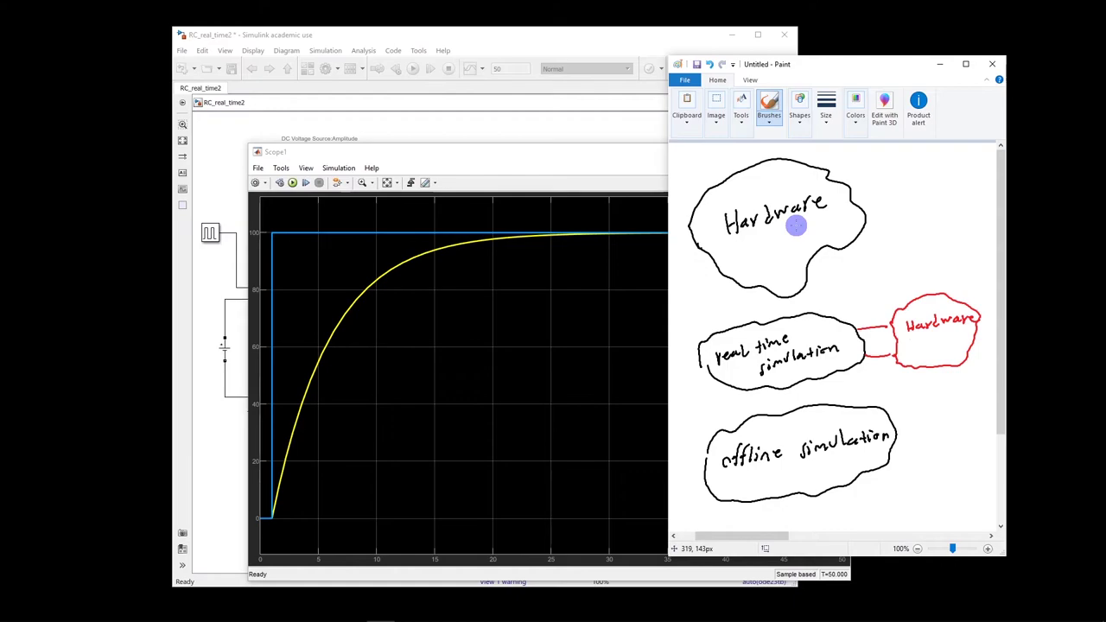
pyautogui.click(595, 39)
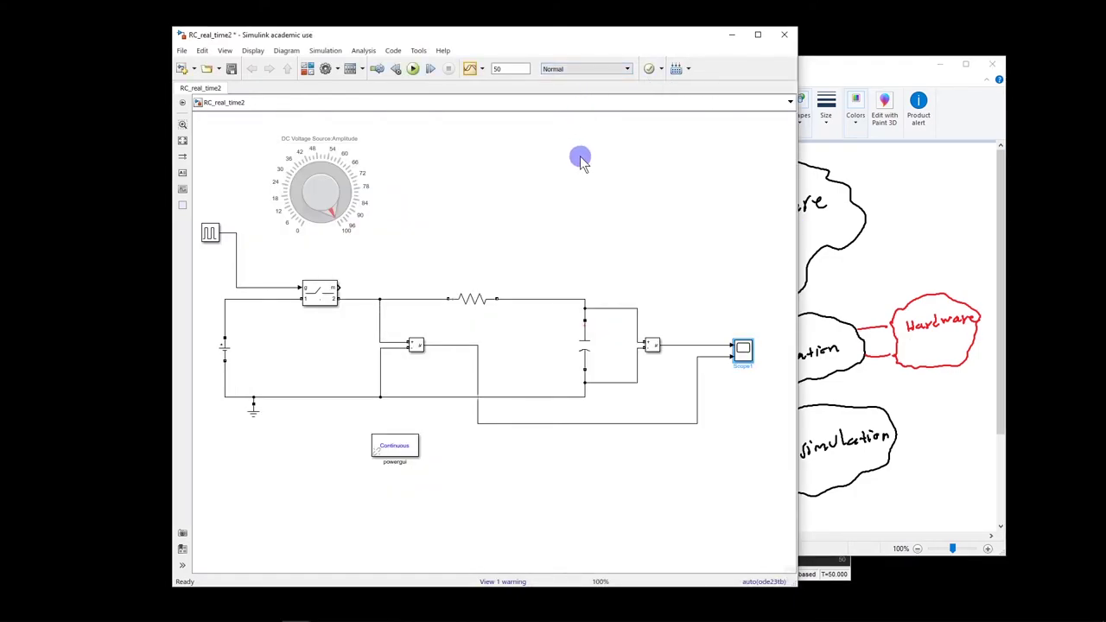
# Rerun the simulation from Scope1, move the scope aside, and return to the circuit model.
pyautogui.click(840, 576)
pyautogui.click(292, 183)
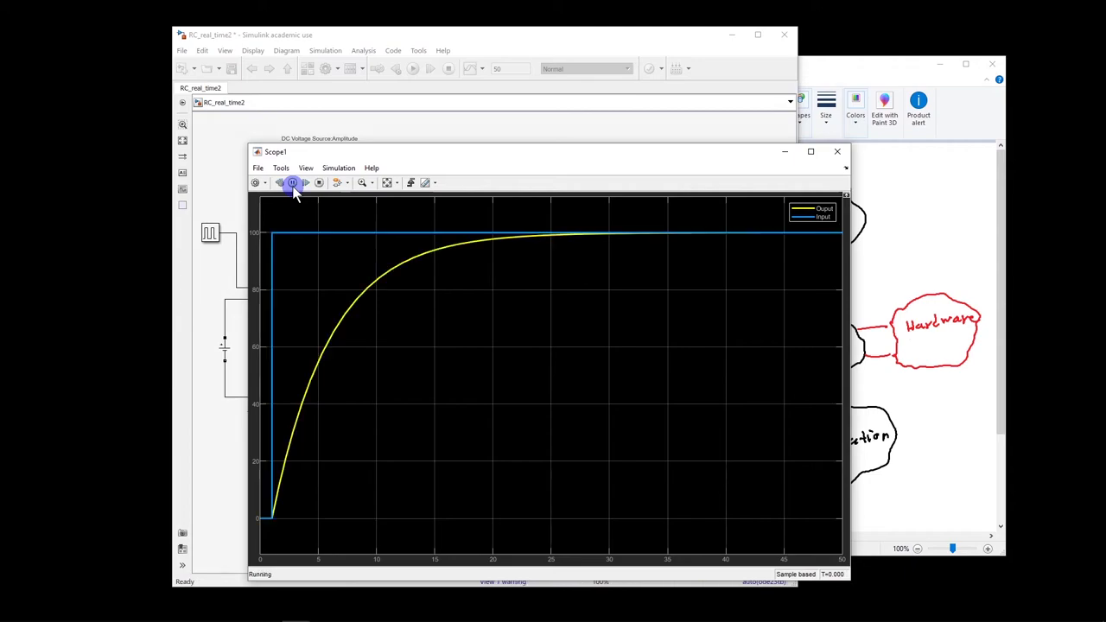
pyautogui.click(408, 210)
pyautogui.moveTo(444, 146); pyautogui.dragTo(574, 133)
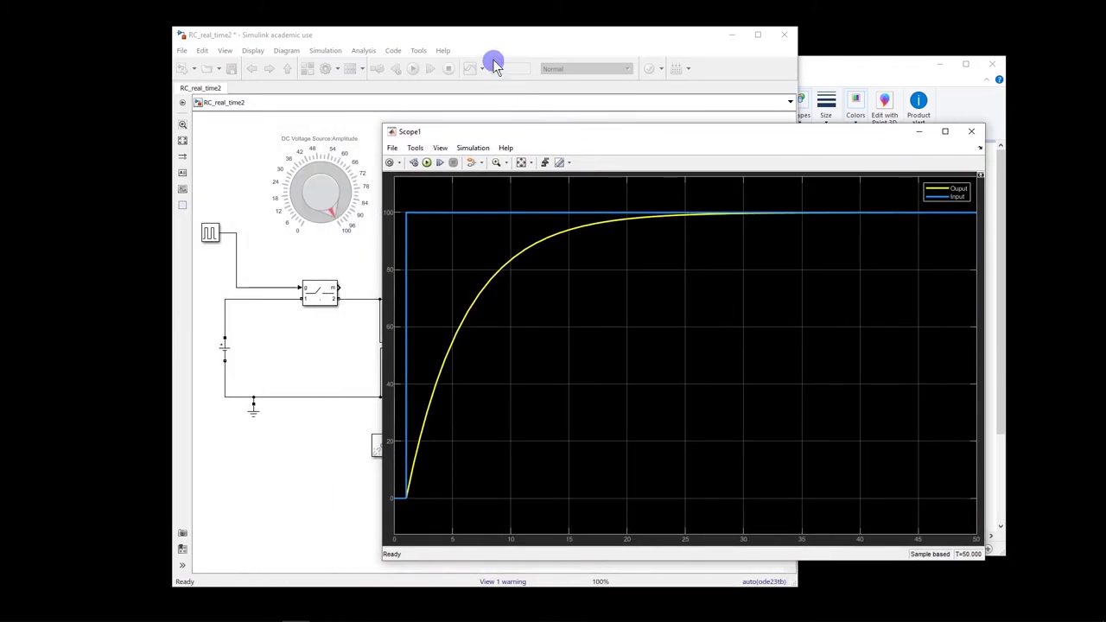
pyautogui.click(495, 40)
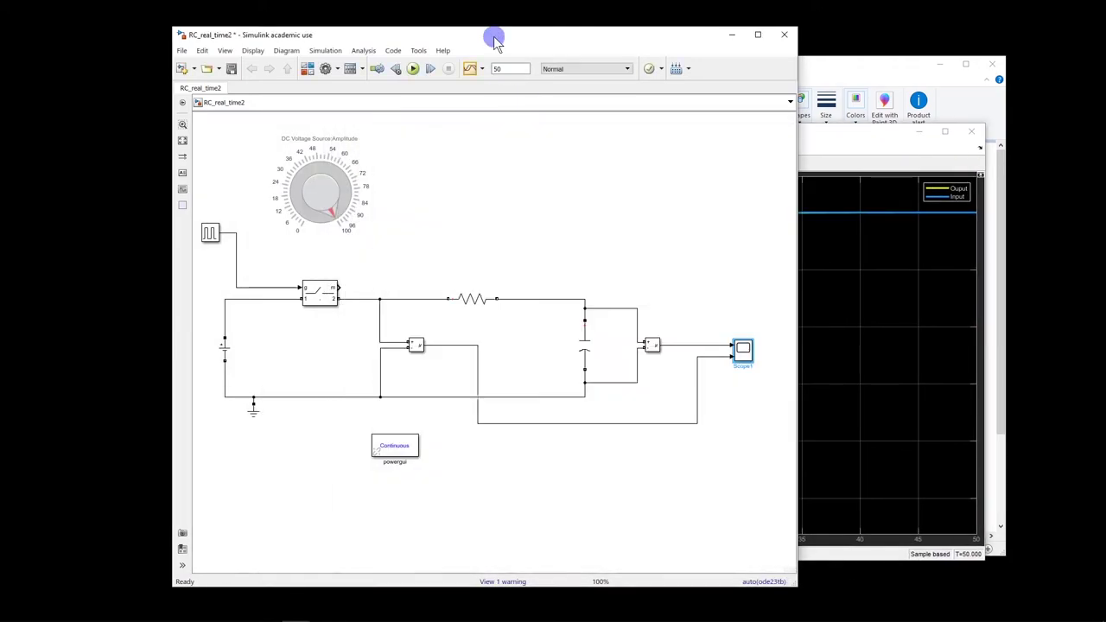
# Search the Library Browser for 'Real-Time Sync' and place the block below the circuit.
pyautogui.click(307, 69)
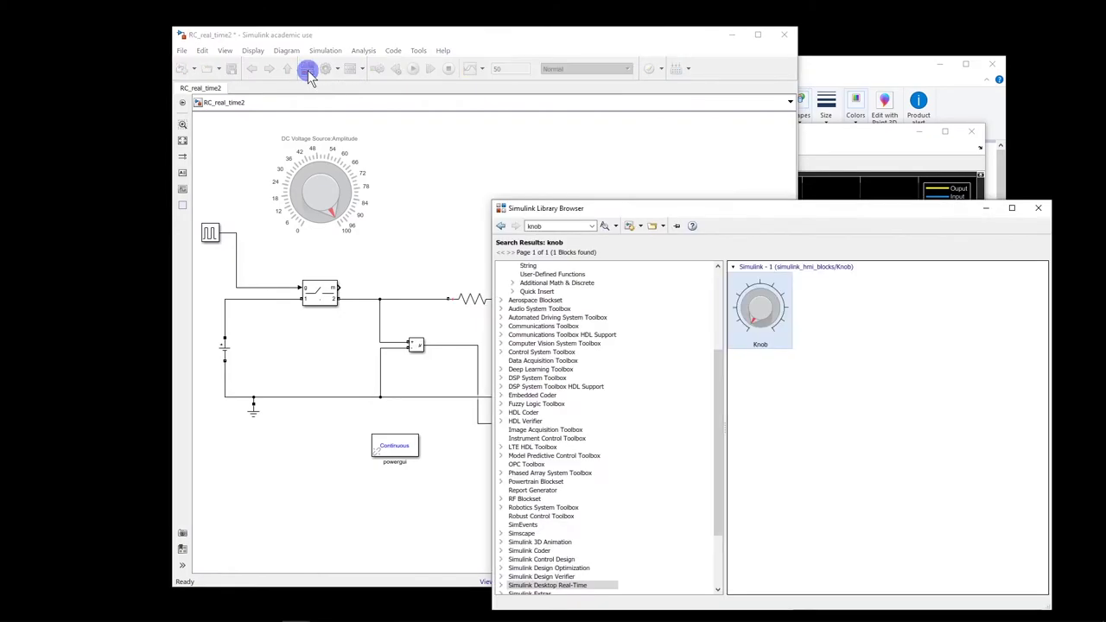
pyautogui.click(558, 224)
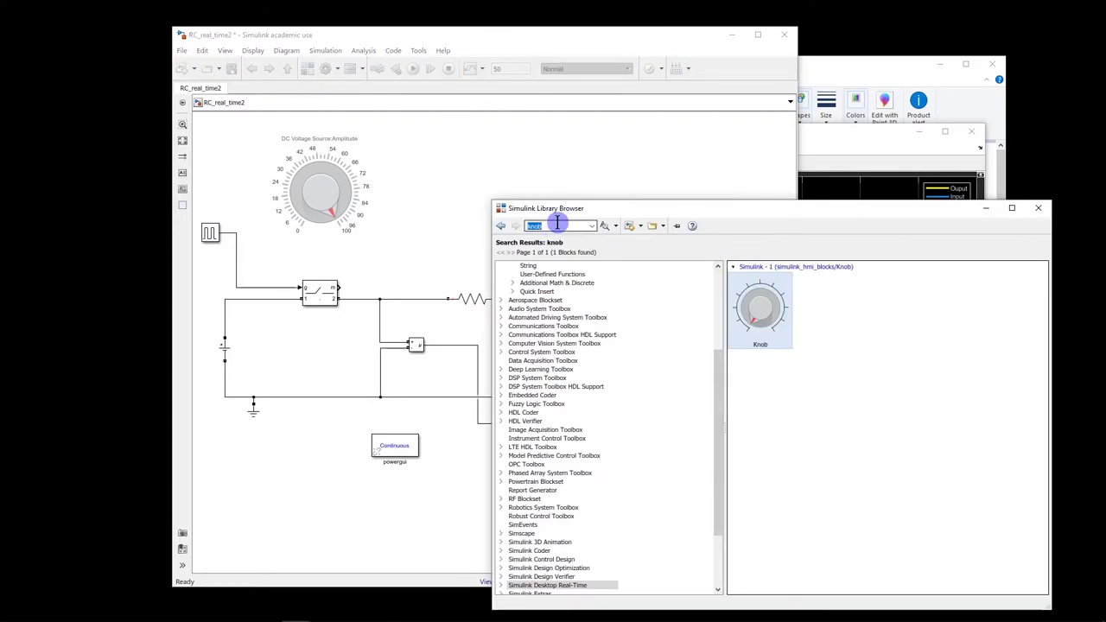
pyautogui.write('Real-Time Sync')
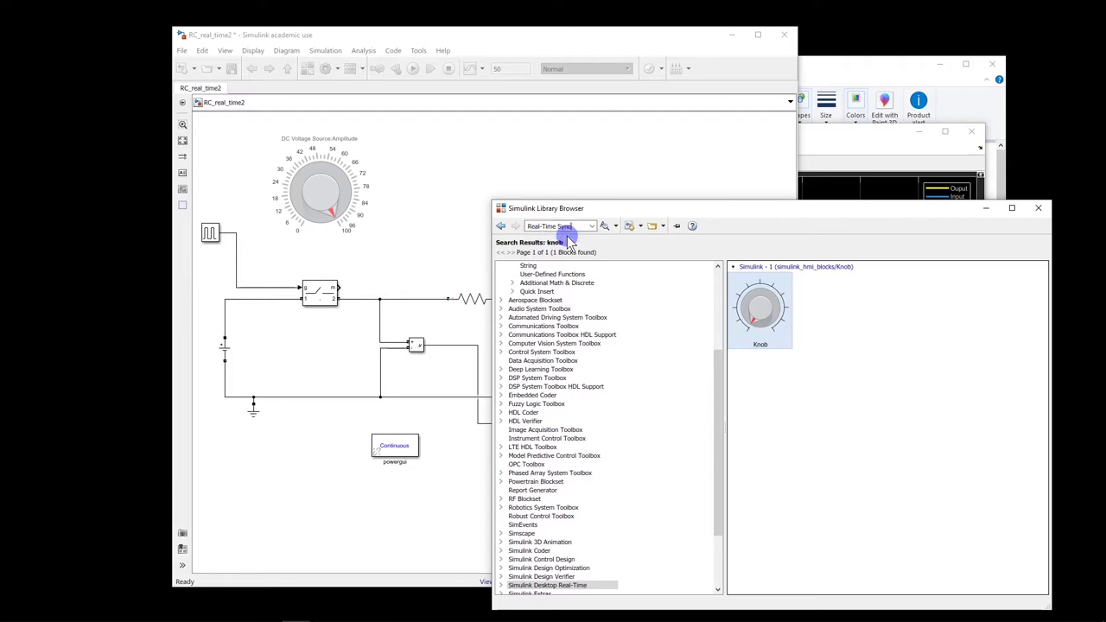
pyautogui.click(604, 226)
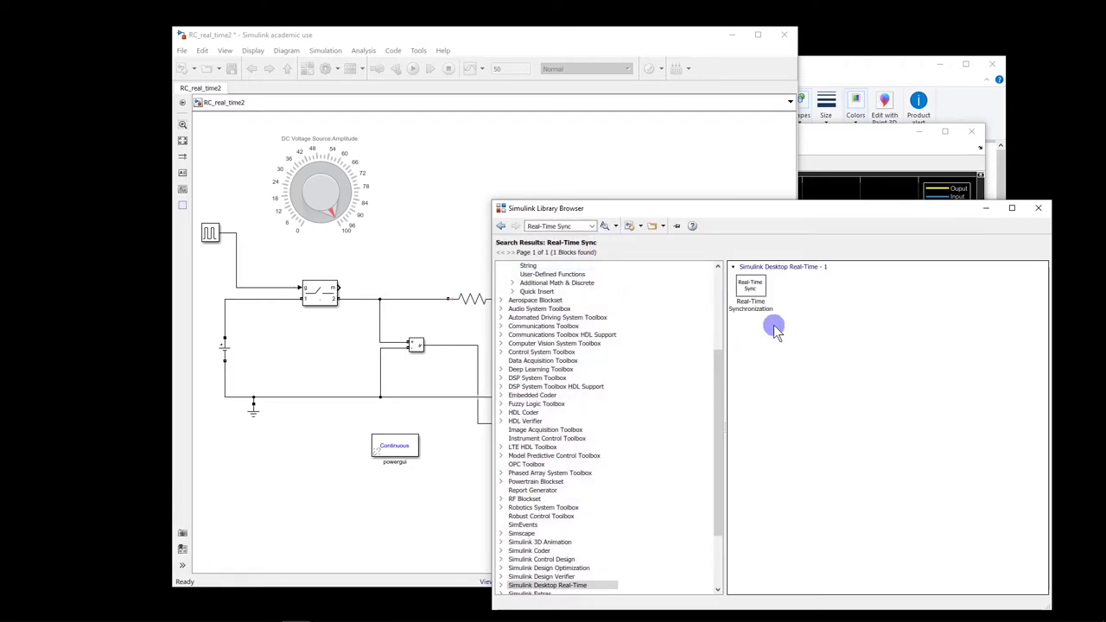
pyautogui.moveTo(733, 208); pyautogui.dragTo(844, 149)
pyautogui.moveTo(864, 242); pyautogui.dragTo(474, 484)
# Set the Real-Time Synchronization block's sample time to 0.01 and maximum missed ticks to 1000.
pyautogui.doubleClick(476, 478)
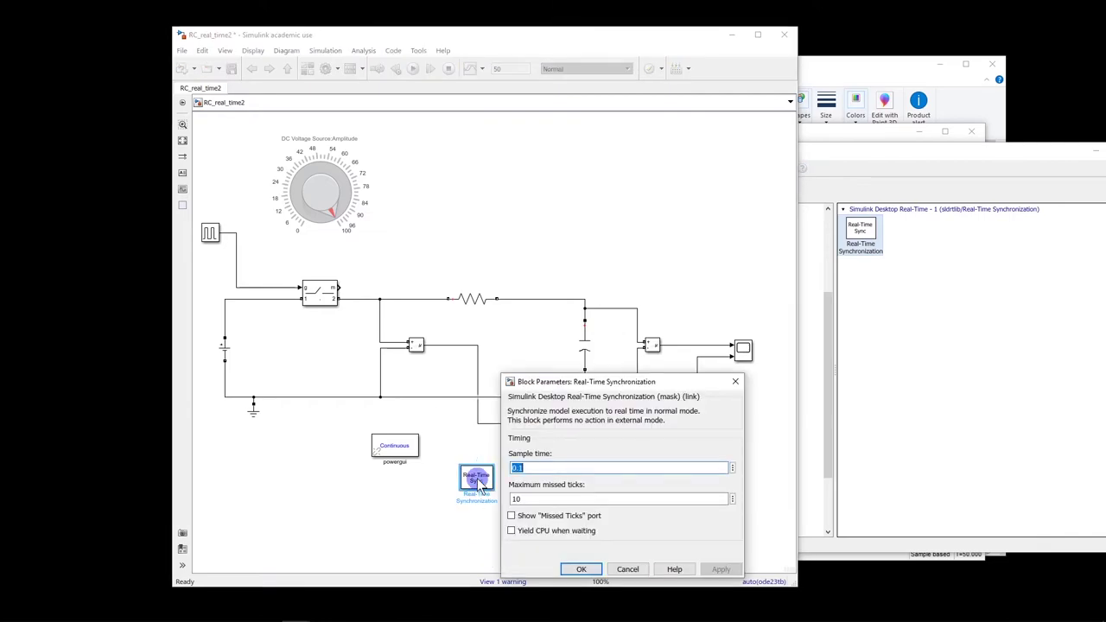
pyautogui.moveTo(653, 382); pyautogui.dragTo(702, 248)
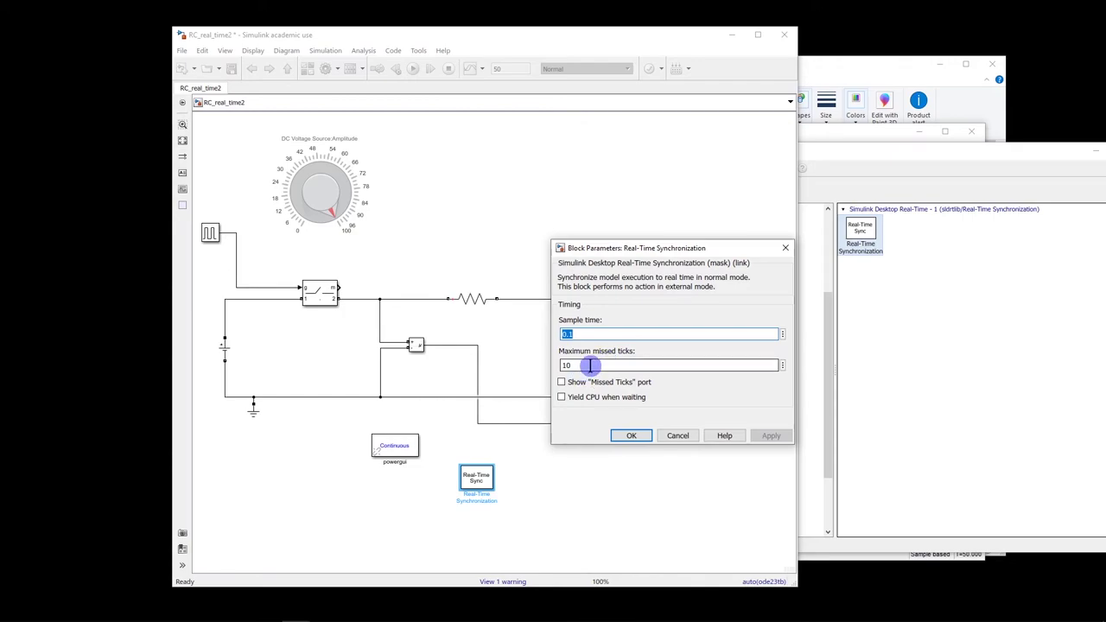
pyautogui.moveTo(587, 366); pyautogui.dragTo(563, 366)
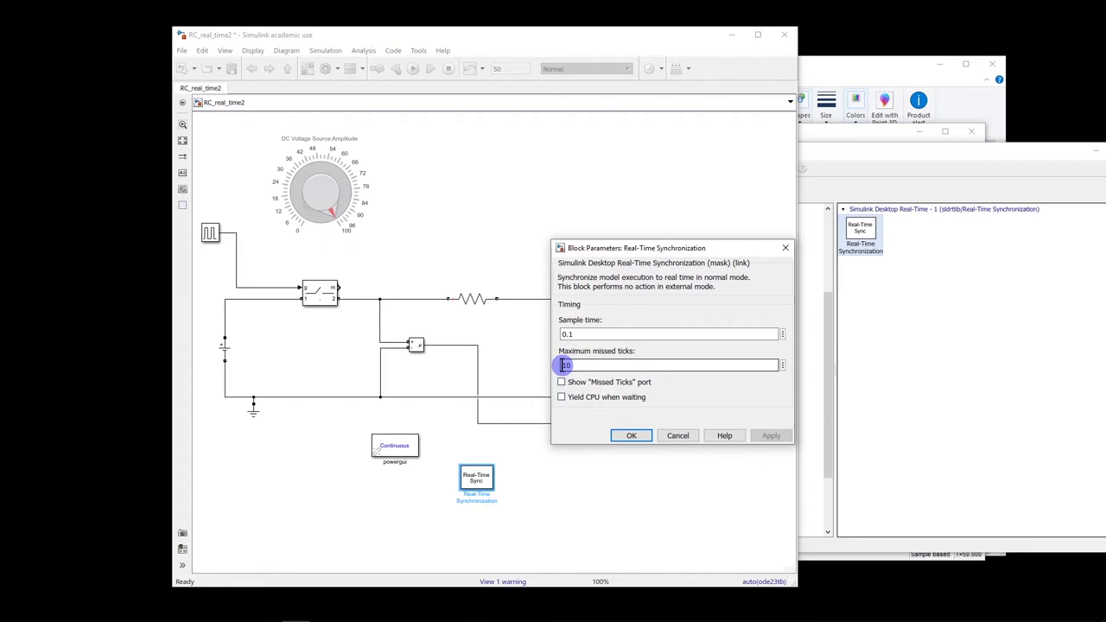
pyautogui.click(563, 365)
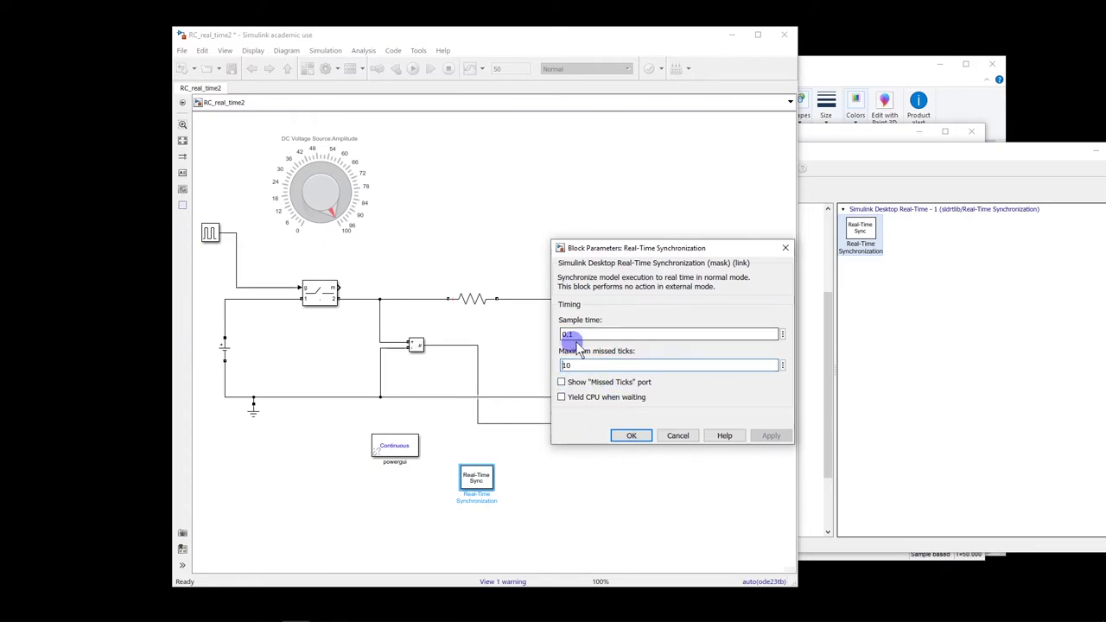
pyautogui.doubleClick(567, 334)
pyautogui.click(585, 377)
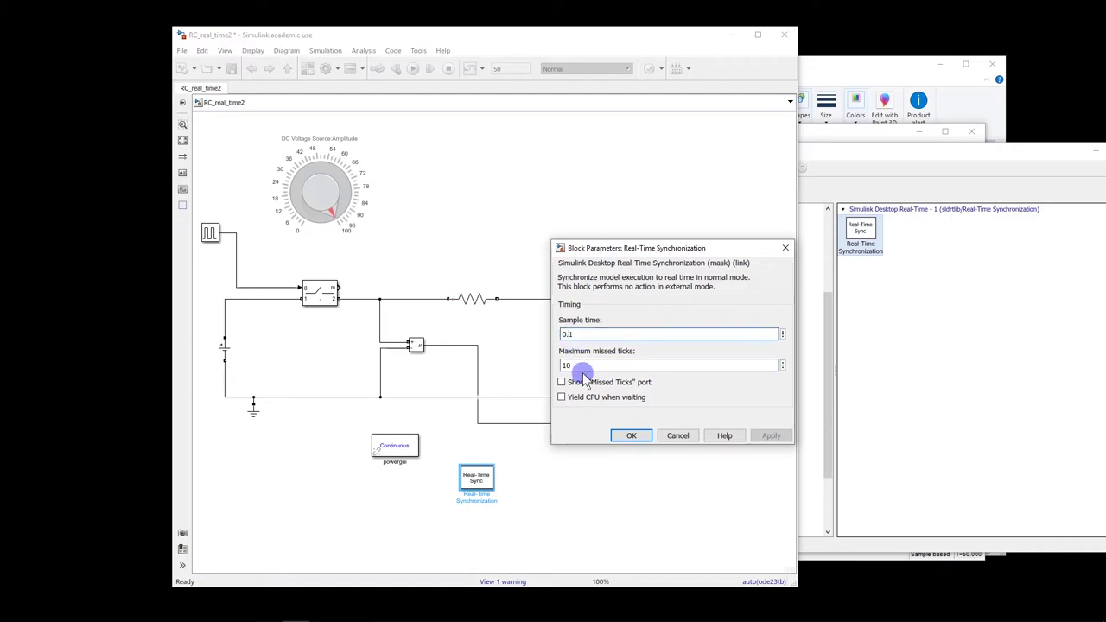
pyautogui.write('0')
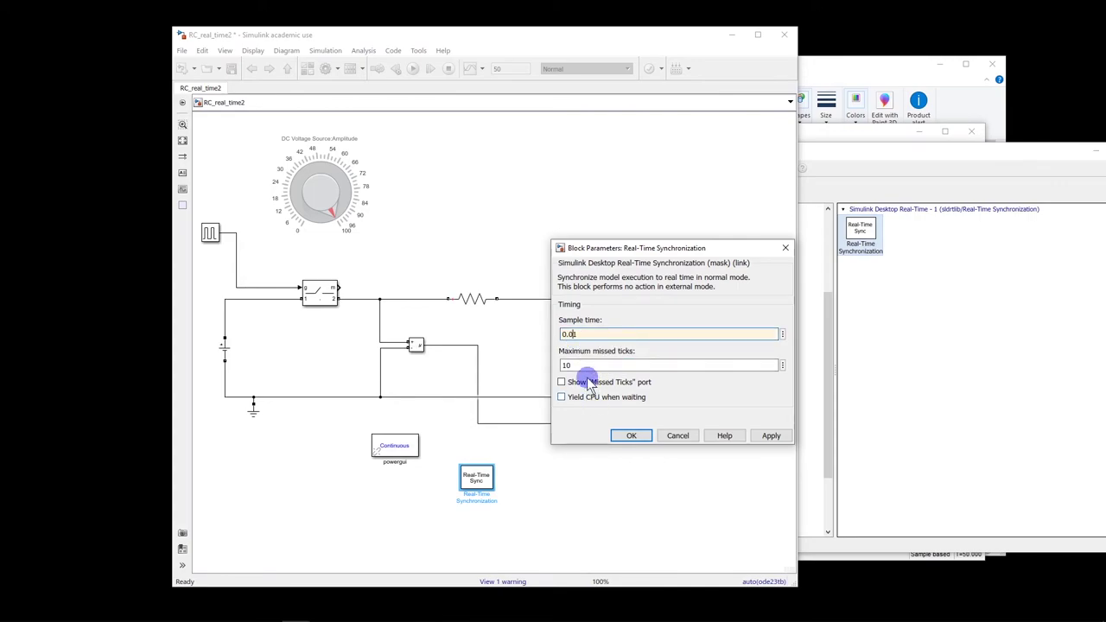
pyautogui.doubleClick(584, 366)
pyautogui.write('100')
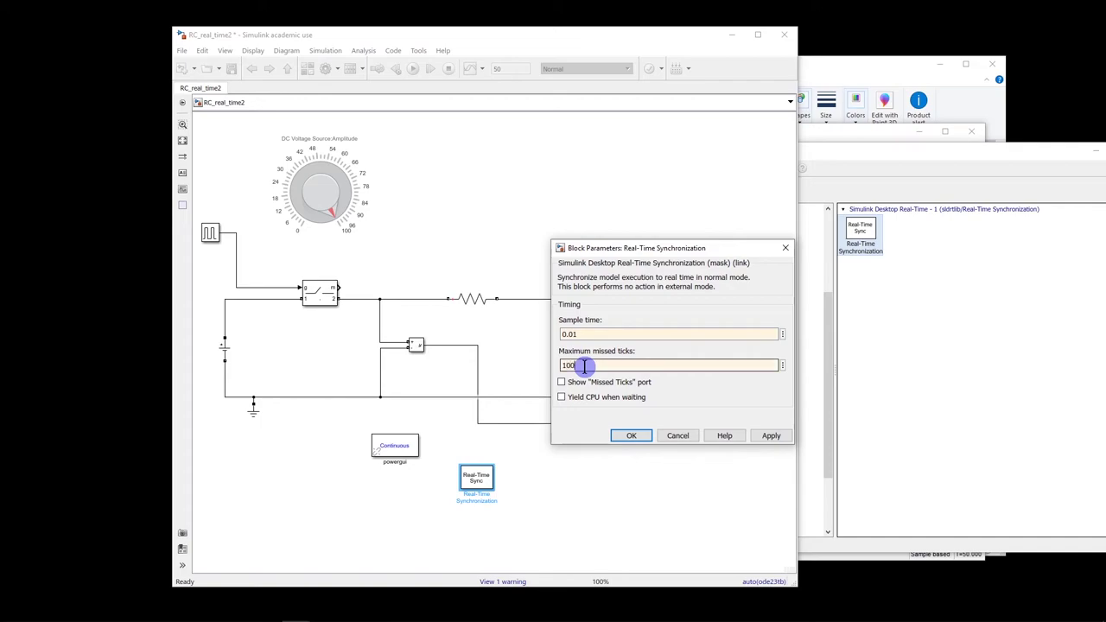
pyautogui.moveTo(663, 251); pyautogui.dragTo(672, 138)
pyautogui.doubleClick(584, 254)
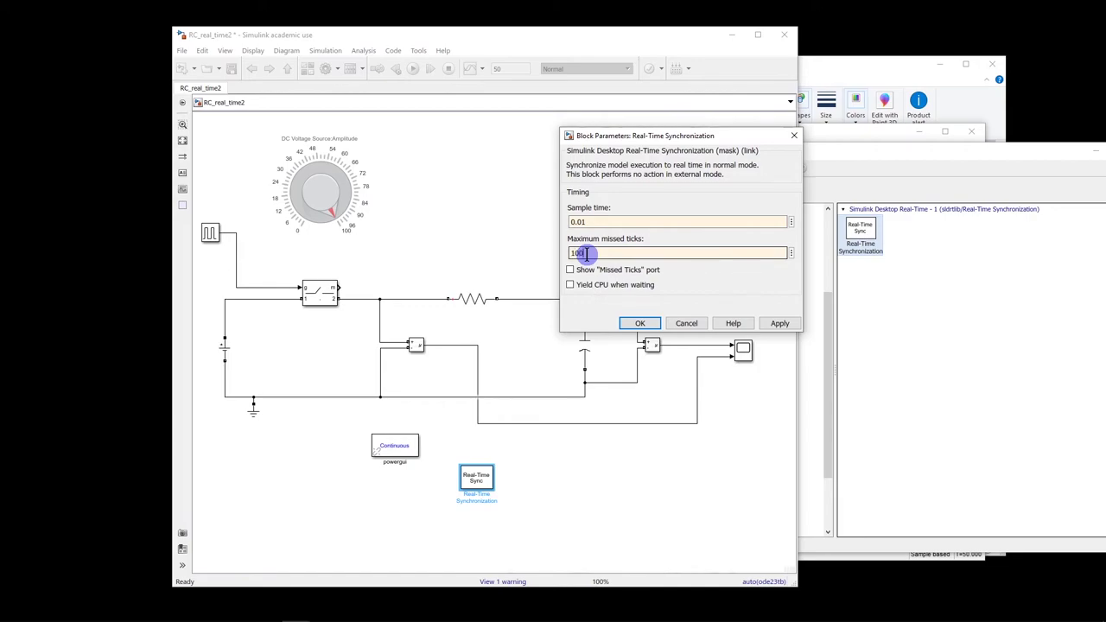
pyautogui.write('1000')
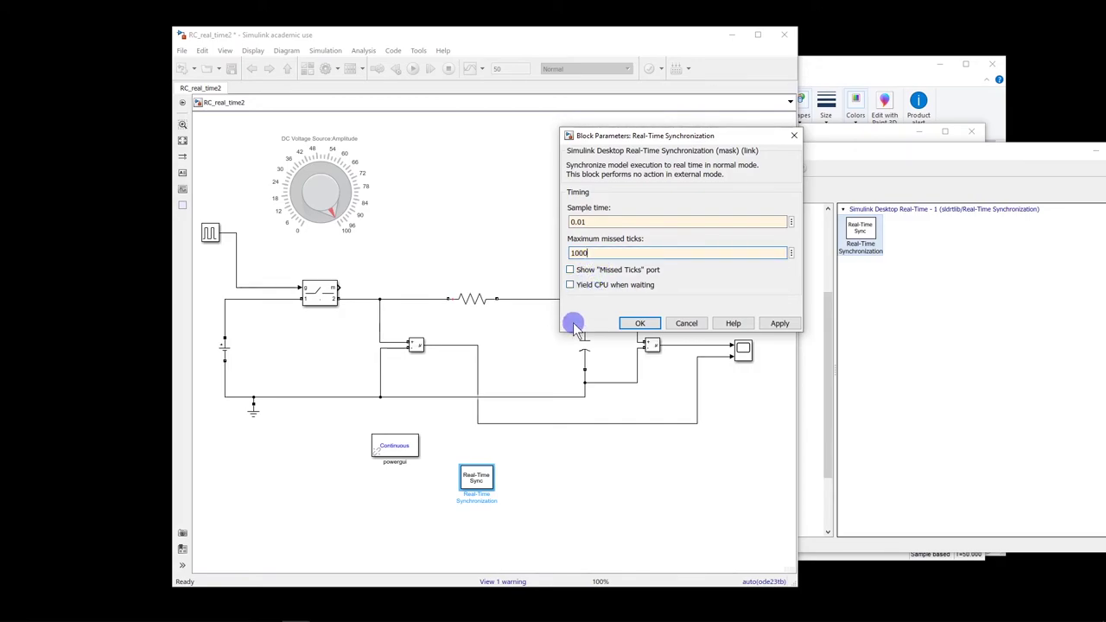
# Enable the Real-Time Sync block's missed ticks output port and apply the settings.
pyautogui.click(571, 270)
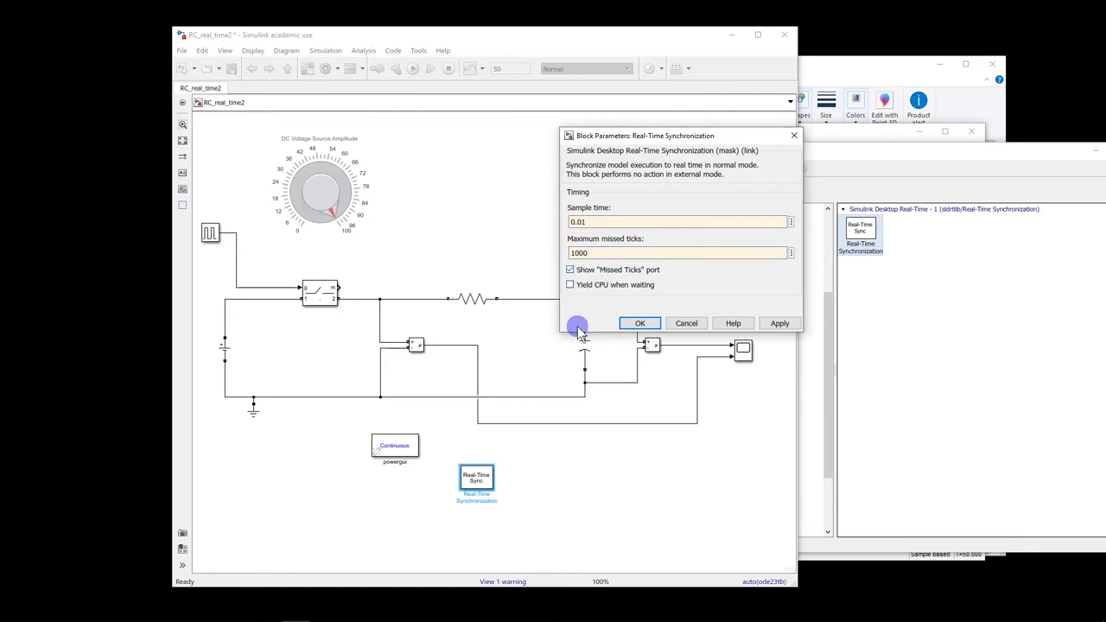
pyautogui.click(779, 323)
pyautogui.click(640, 323)
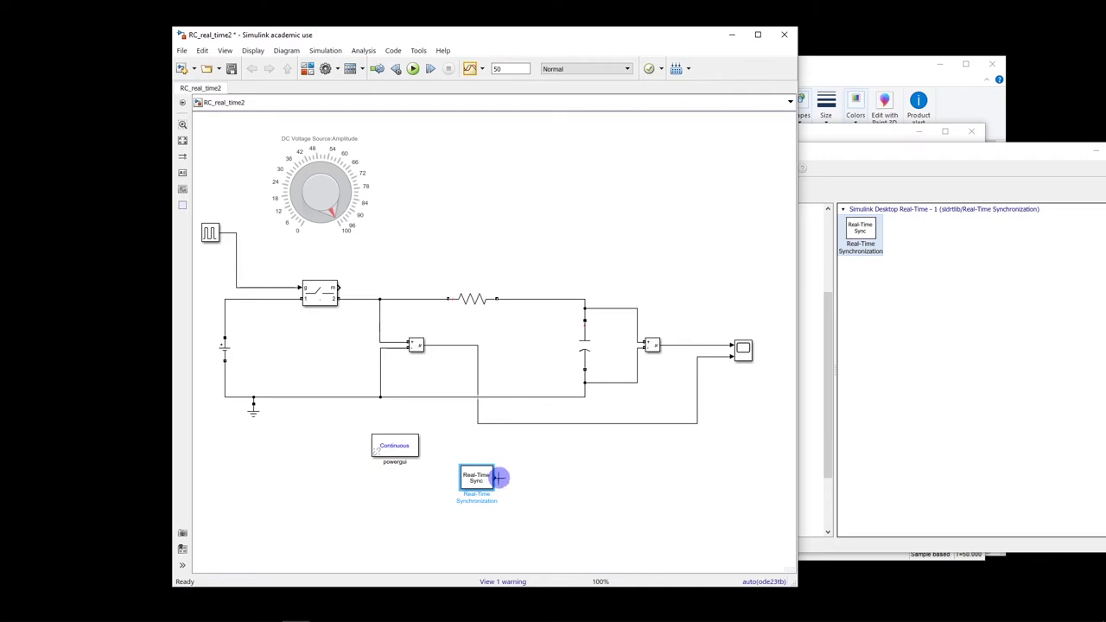
# Set Scope1's number of input ports to 3.
pyautogui.doubleClick(743, 353)
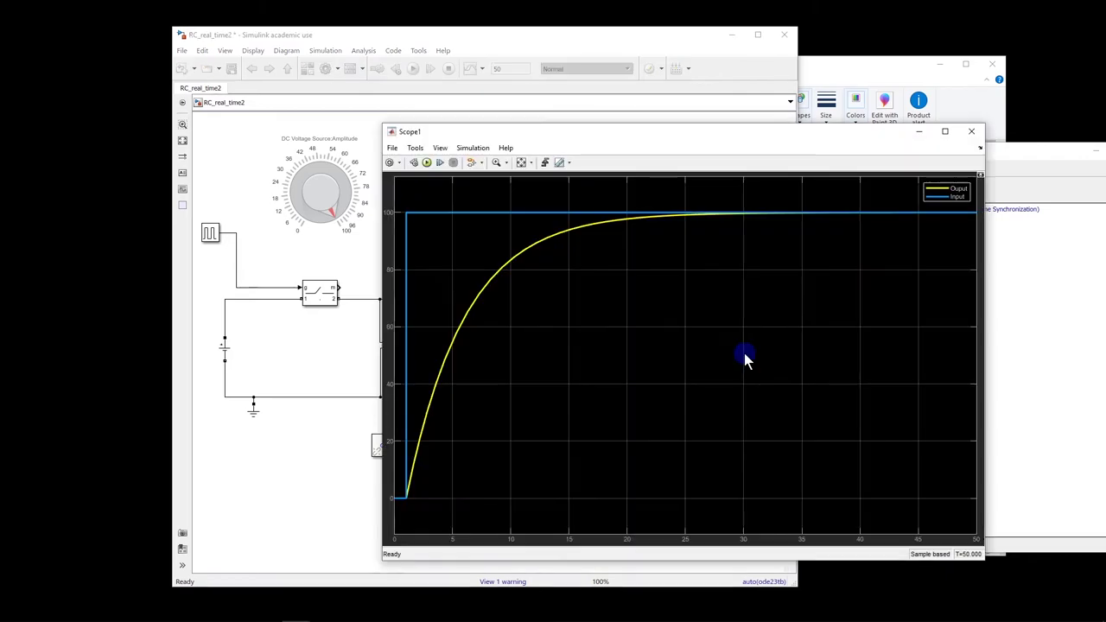
pyautogui.click(389, 162)
pyautogui.doubleClick(543, 290)
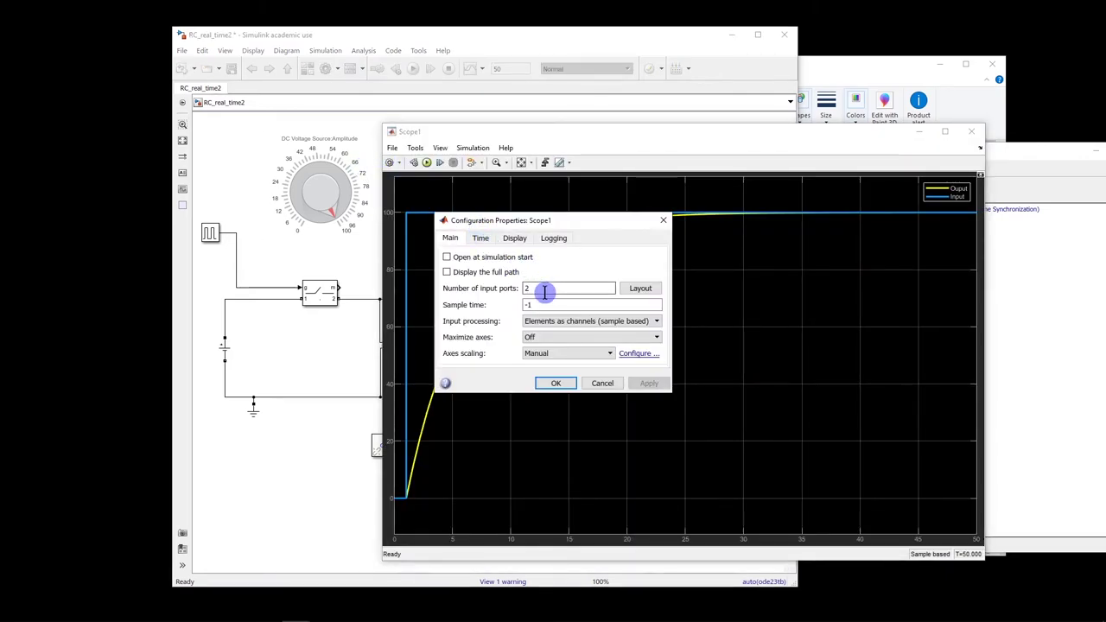
pyautogui.write('3')
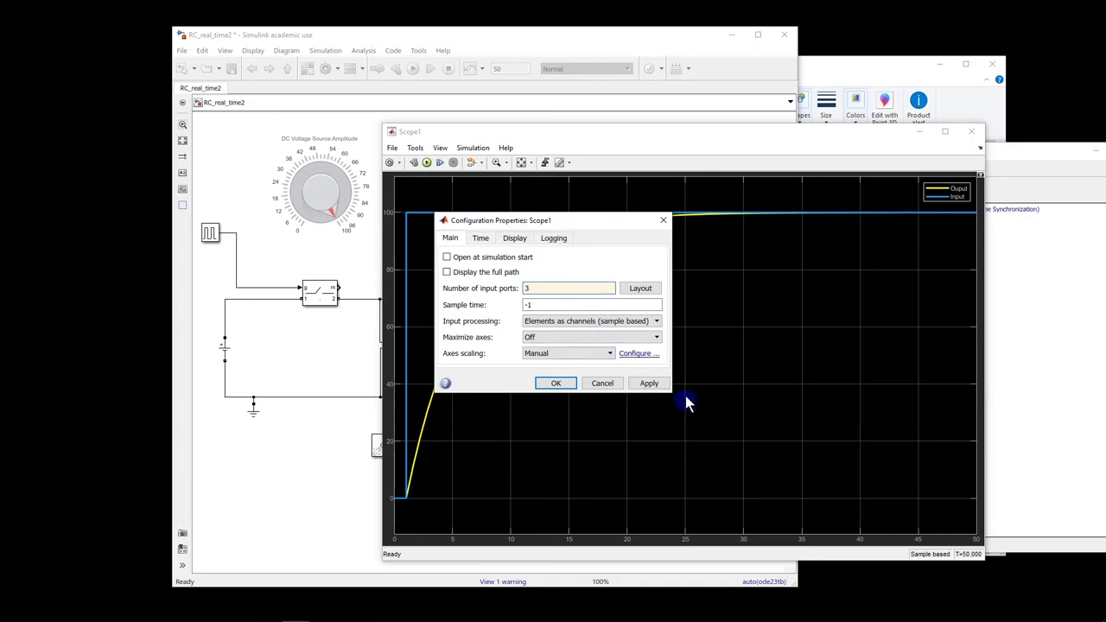
pyautogui.click(649, 383)
pyautogui.click(556, 383)
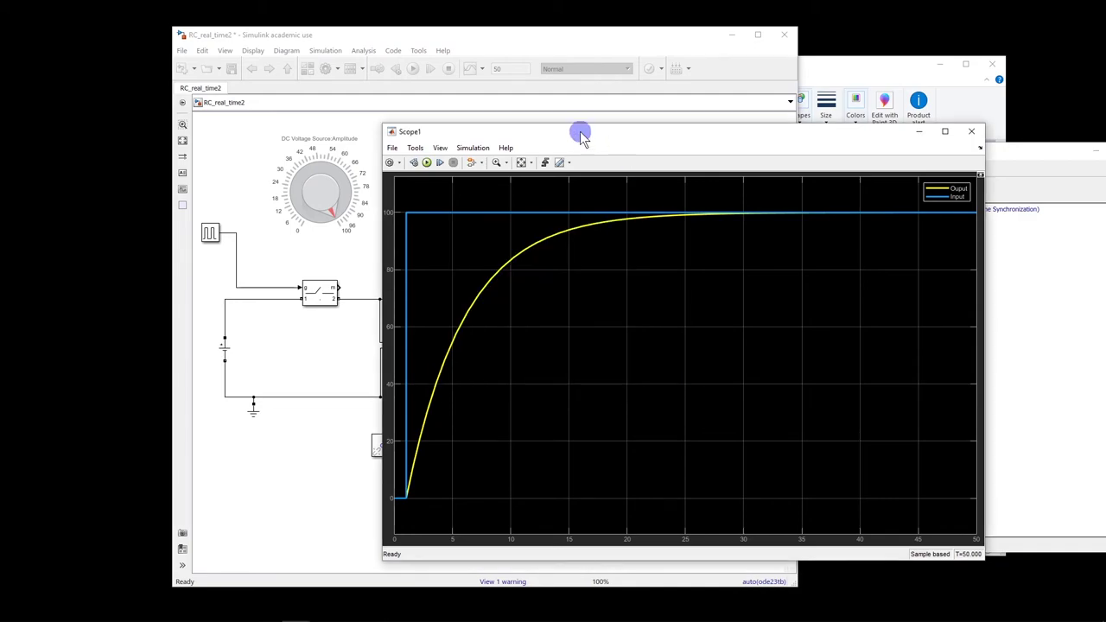
# Wire the Real-Time Sync output into the scope's third input.
pyautogui.moveTo(580, 130); pyautogui.dragTo(932, 114)
pyautogui.moveTo(830, 125); pyautogui.dragTo(919, 120)
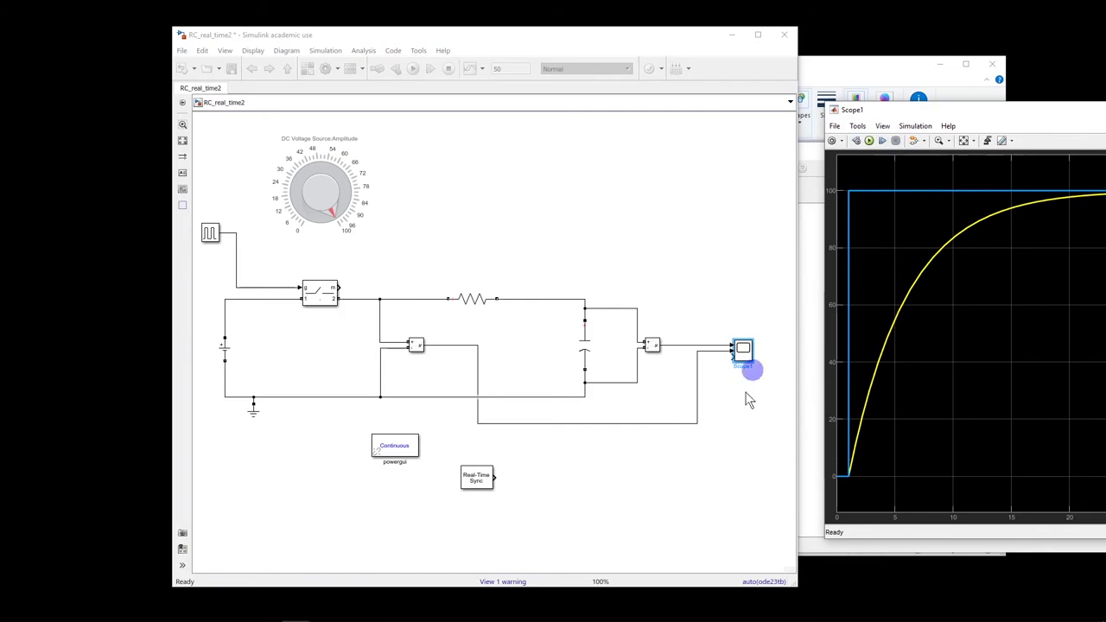
pyautogui.moveTo(731, 356); pyautogui.dragTo(495, 474)
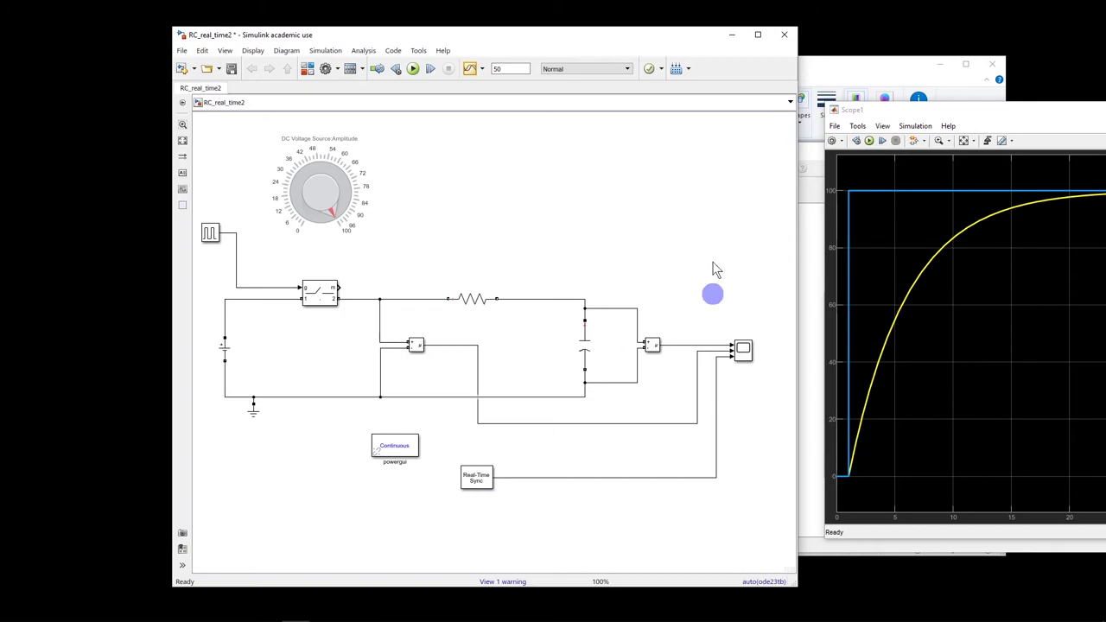
pyautogui.moveTo(919, 116); pyautogui.dragTo(789, 113)
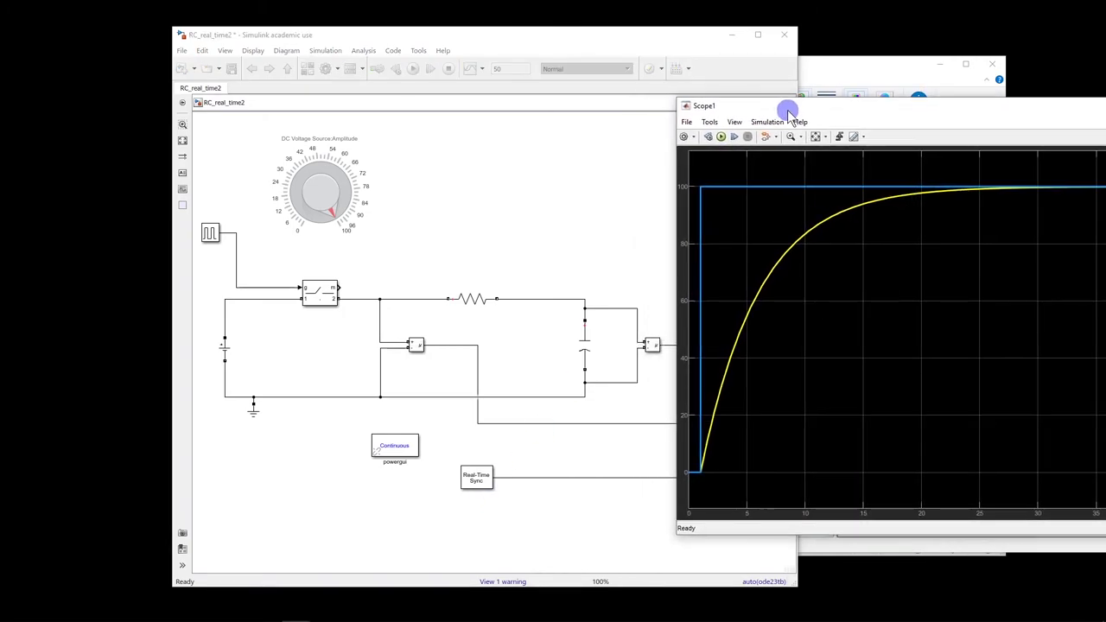
# Run the real-time simulation, pause and resume it, and rescale axes to fit the missed-ticks spike.
pyautogui.click(721, 136)
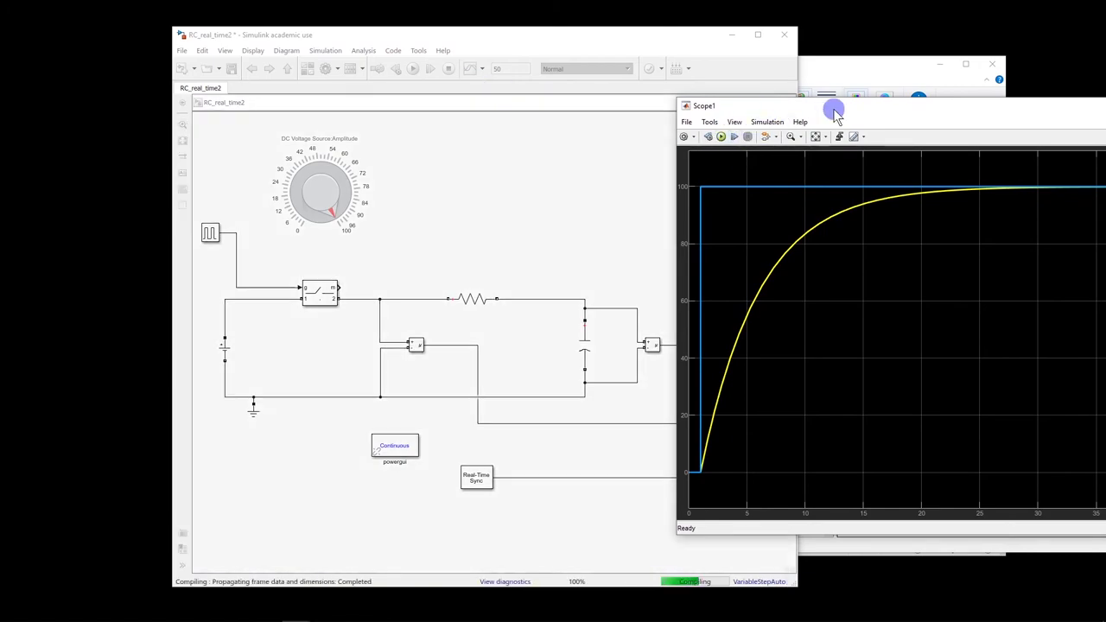
pyautogui.moveTo(835, 109); pyautogui.dragTo(548, 118)
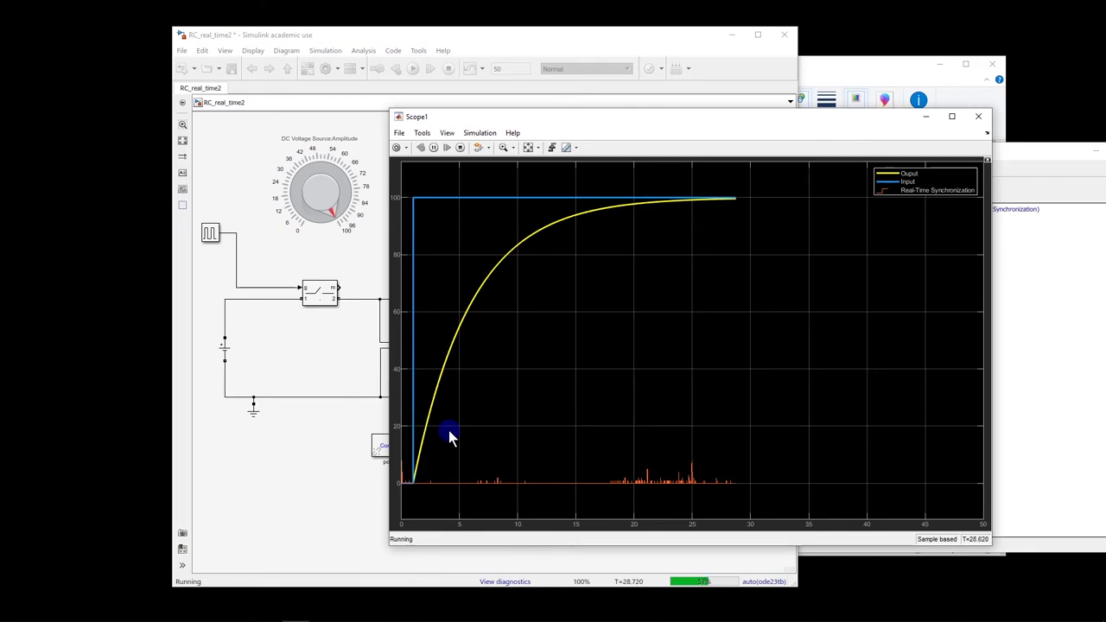
pyautogui.click(434, 146)
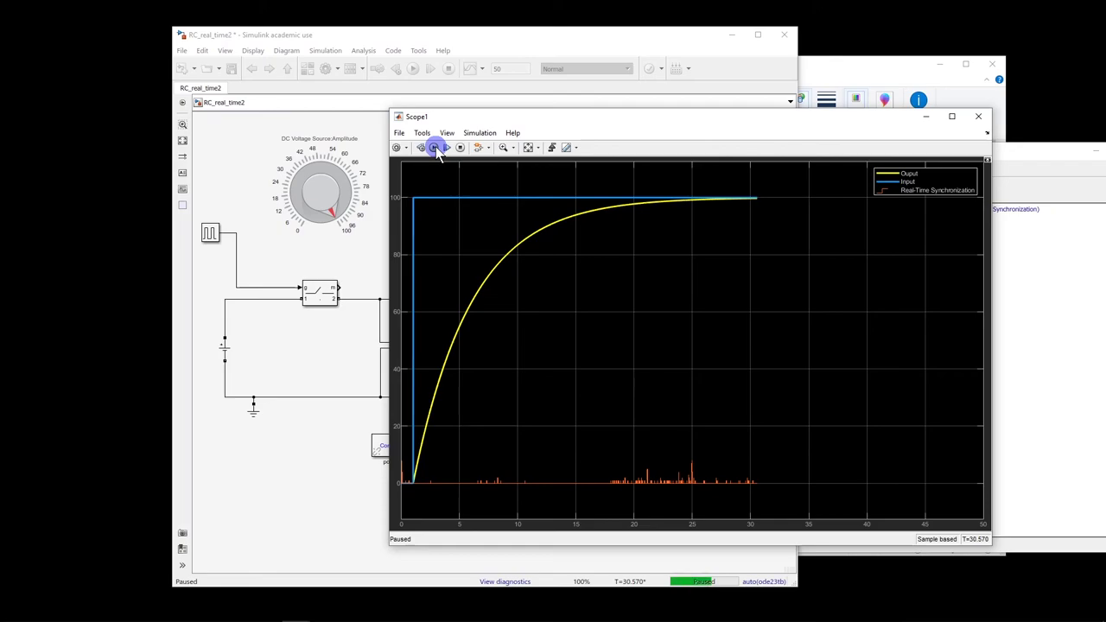
pyautogui.click(434, 147)
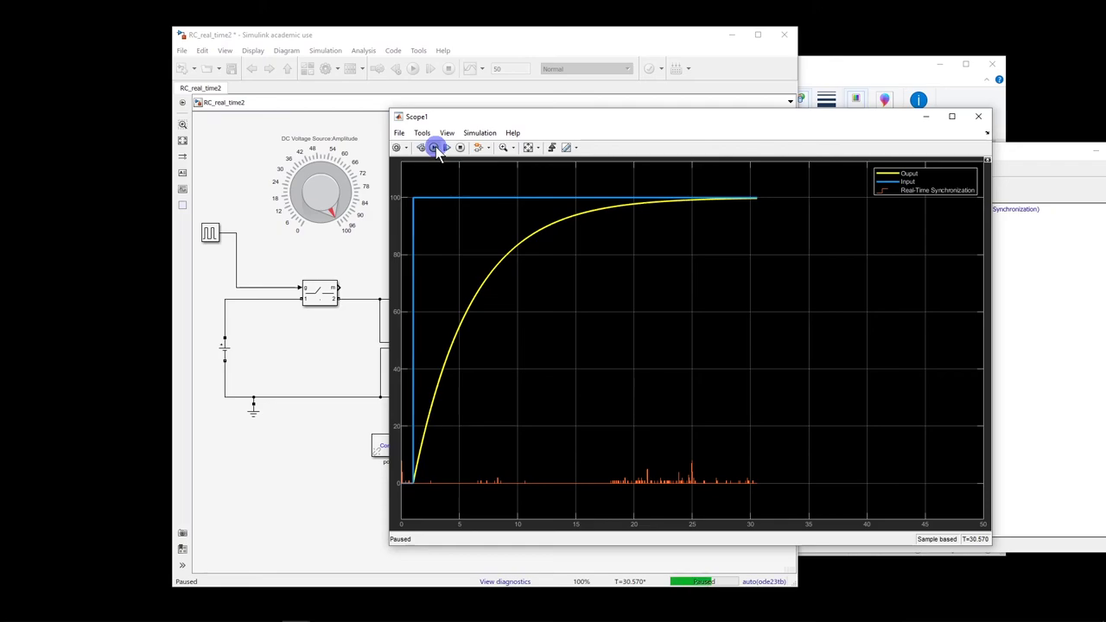
pyautogui.click(528, 147)
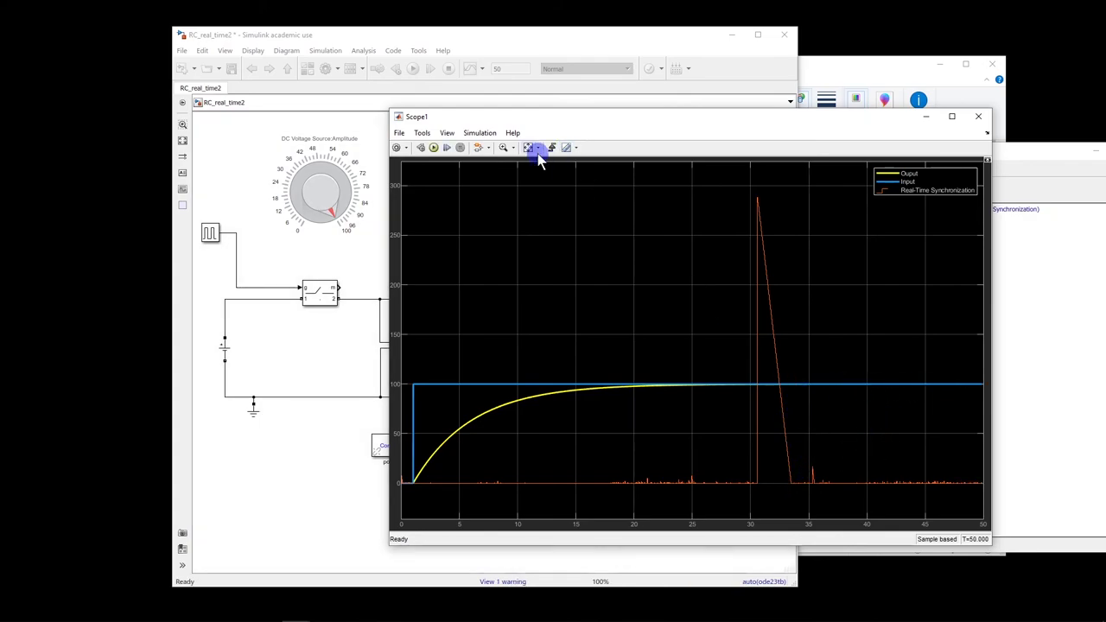
pyautogui.moveTo(563, 118); pyautogui.dragTo(675, 111)
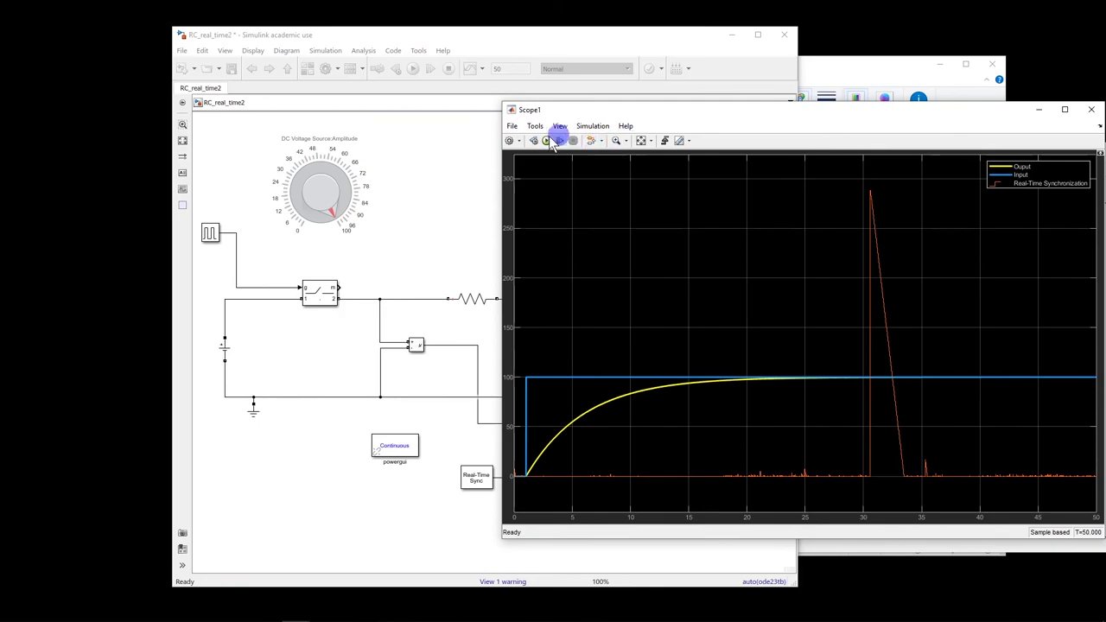
# Restart the real-time run, rescale the axes, and lower the DC source amplitude knob mid-run.
pyautogui.click(547, 140)
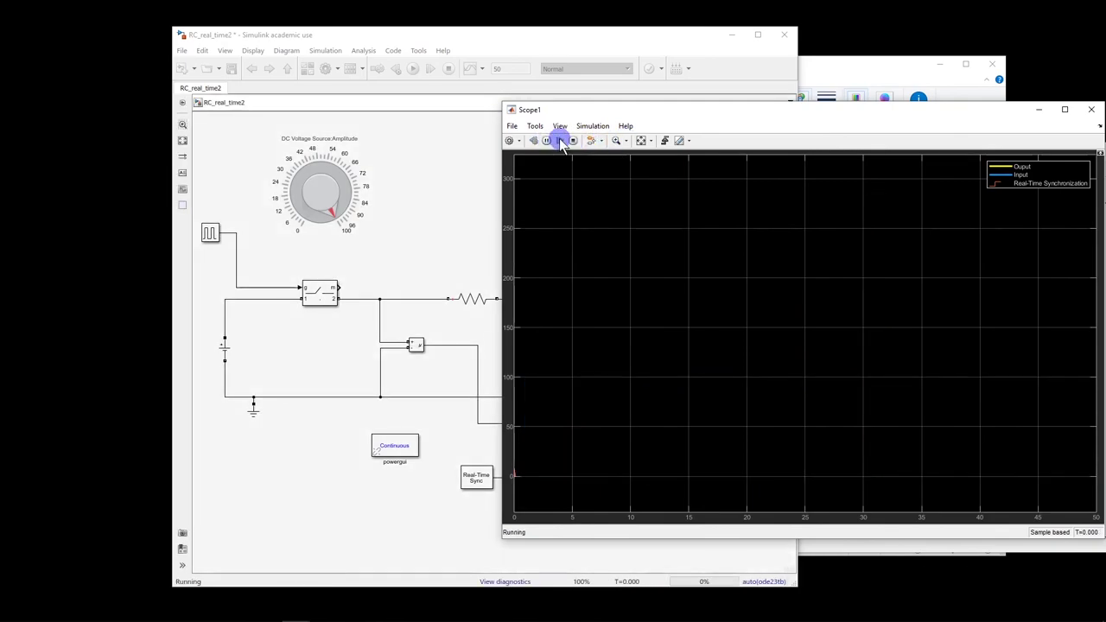
pyautogui.click(640, 141)
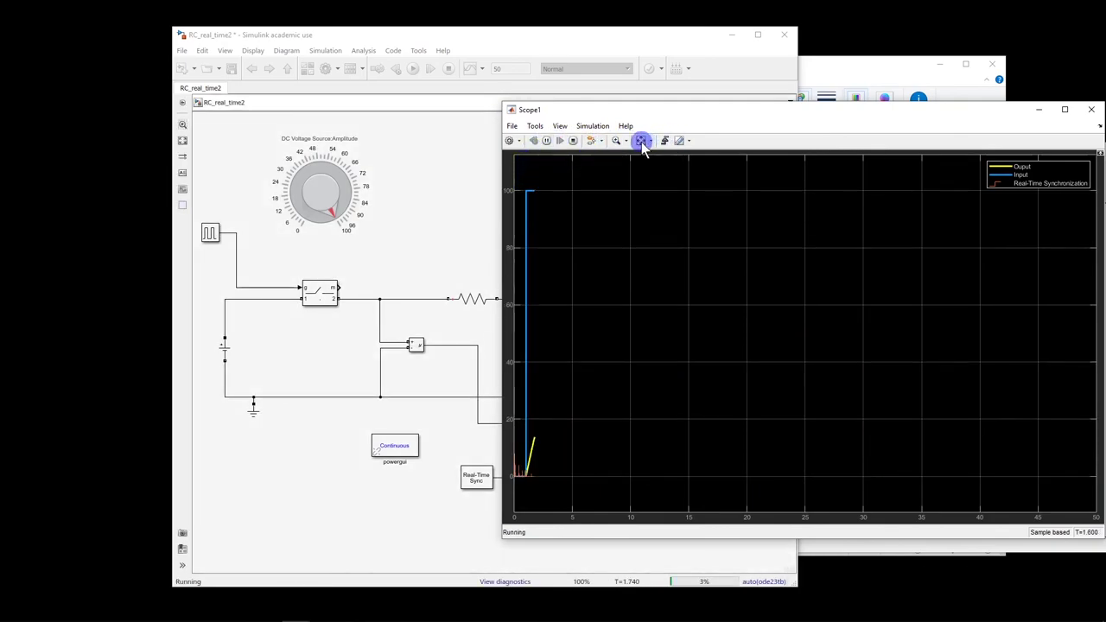
pyautogui.moveTo(605, 111); pyautogui.dragTo(807, 113)
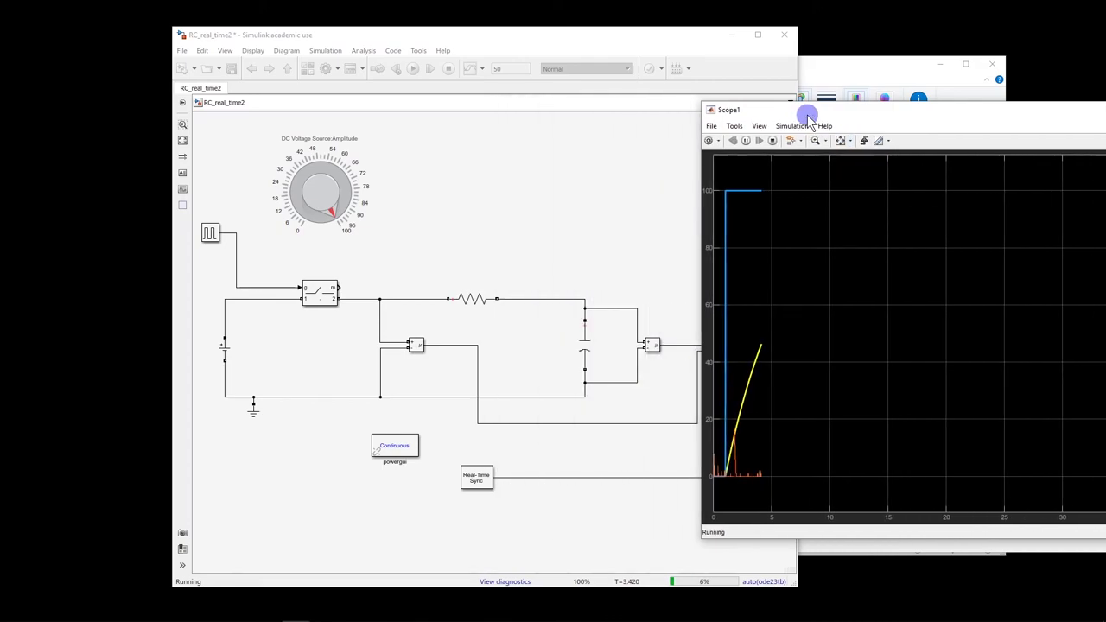
pyautogui.moveTo(637, 34); pyautogui.dragTo(519, 52)
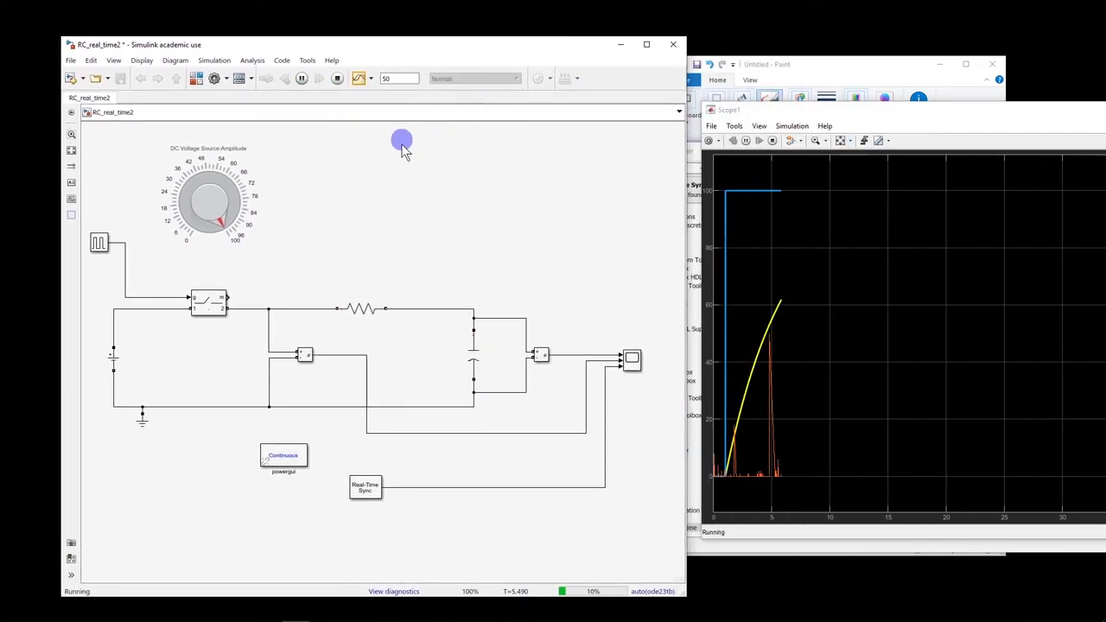
pyautogui.moveTo(234, 216)
pyautogui.mouseDown()
pyautogui.moveTo(226, 226)
pyautogui.moveTo(233, 204)
pyautogui.moveTo(207, 181)
pyautogui.moveTo(241, 185)
pyautogui.moveTo(210, 179)
pyautogui.moveTo(196, 214)
pyautogui.moveTo(232, 191)
pyautogui.moveTo(238, 240)
pyautogui.moveTo(237, 227)
pyautogui.moveTo(190, 216)
pyautogui.moveTo(227, 202)
pyautogui.moveTo(231, 239)
pyautogui.moveTo(229, 193)
pyautogui.moveTo(223, 204)
pyautogui.moveTo(205, 194)
pyautogui.moveTo(161, 153)
pyautogui.moveTo(195, 159)
pyautogui.mouseUp()
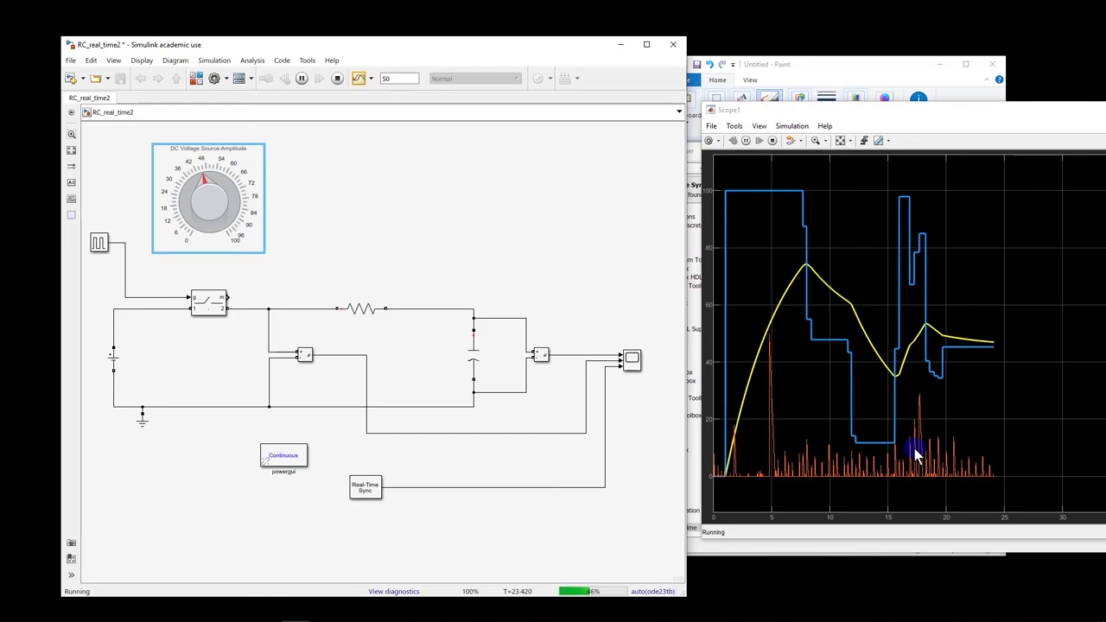
# Bring Scope1 forward to view the output settling near 45 beside the diagram.
pyautogui.click(968, 108)
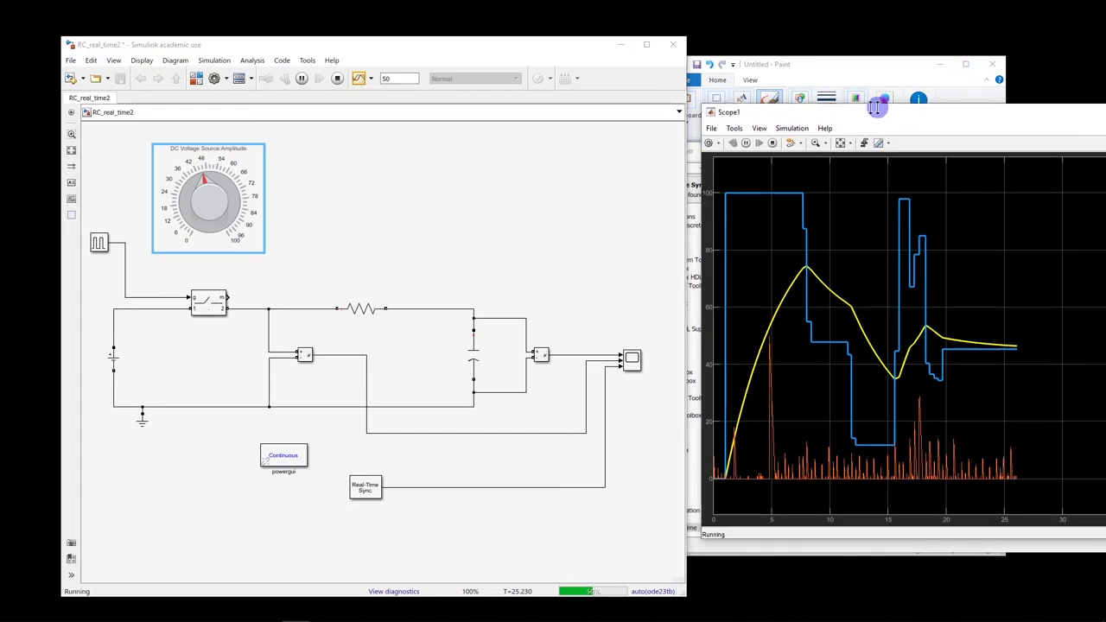
pyautogui.moveTo(811, 115); pyautogui.dragTo(556, 103)
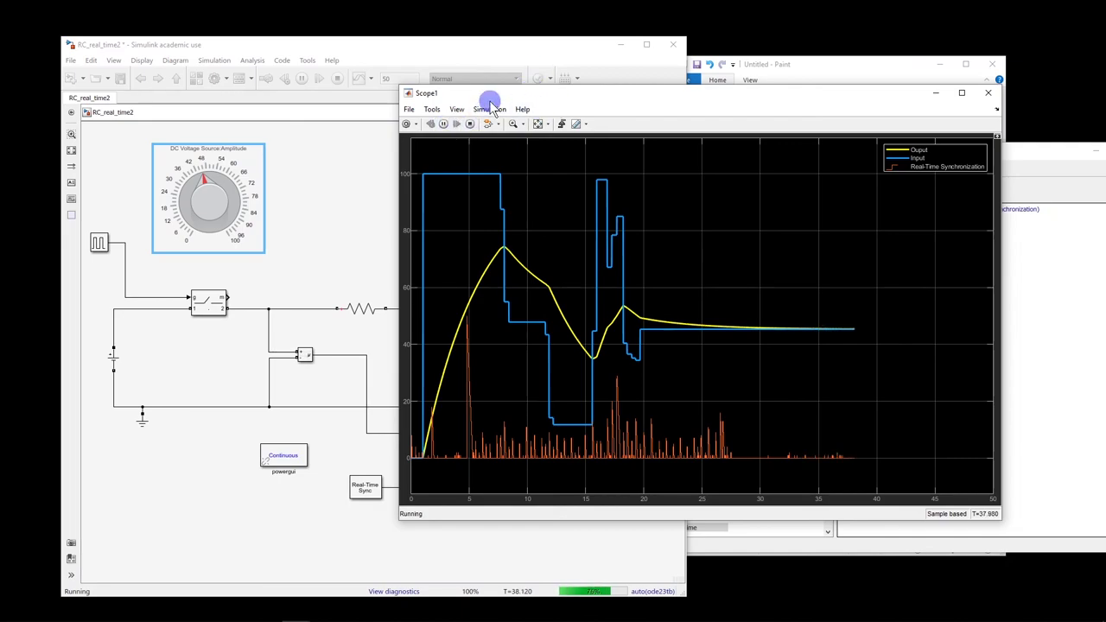
pyautogui.moveTo(490, 95); pyautogui.dragTo(672, 86)
pyautogui.click(546, 60)
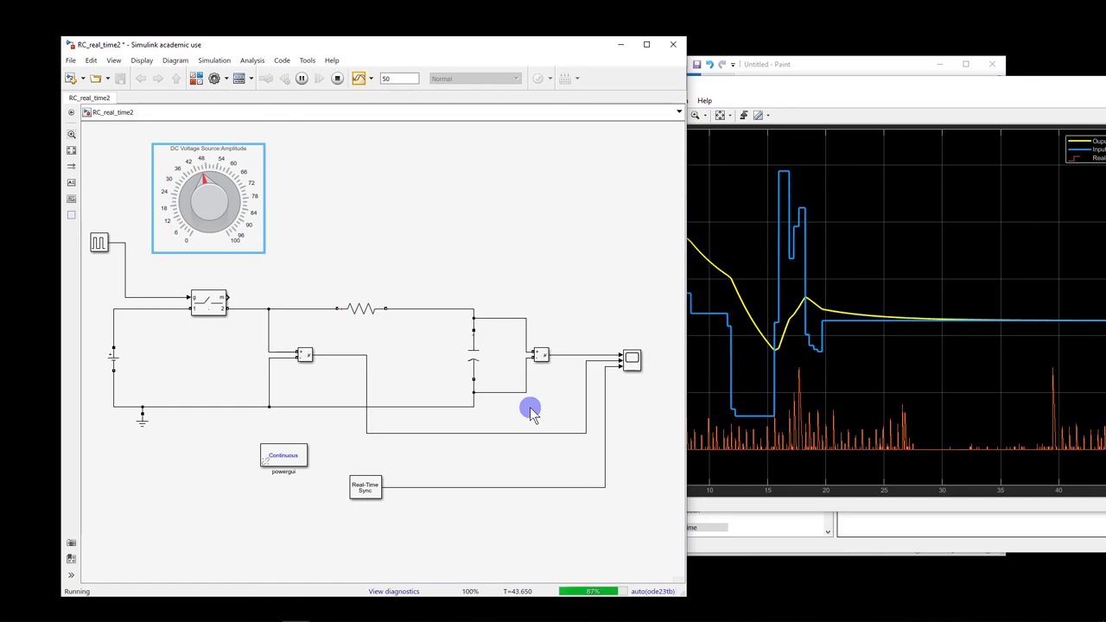
pyautogui.click(805, 97)
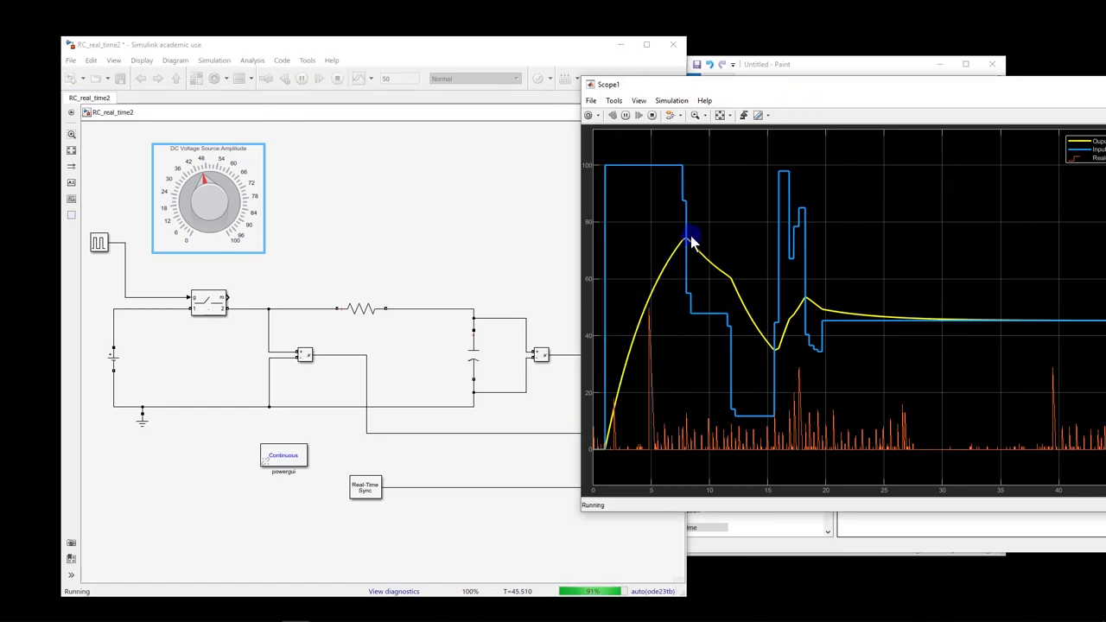